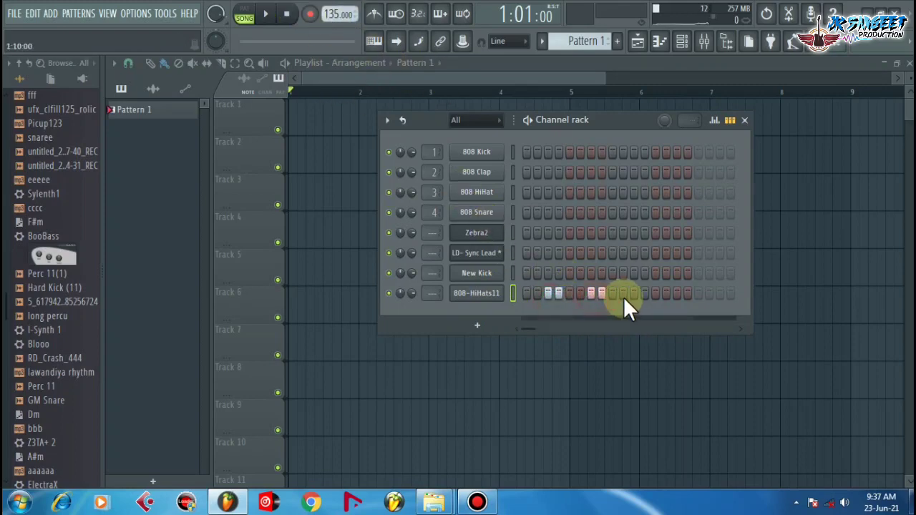
- Complete the 808-HiHats11 step sequence in Pattern 1, including steps 15 and 16, and adjust the channel's volume during pattern playback
click(676, 294)
click(687, 294)
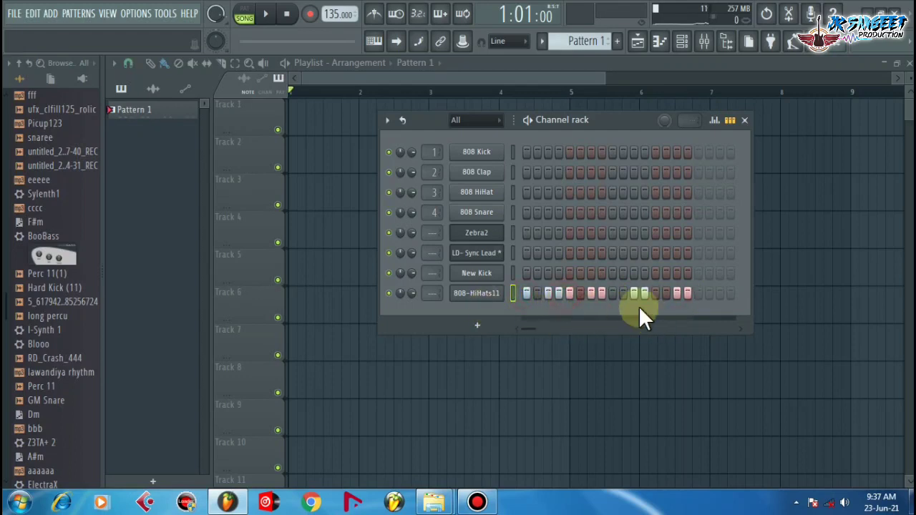
click(521, 120)
click(419, 293)
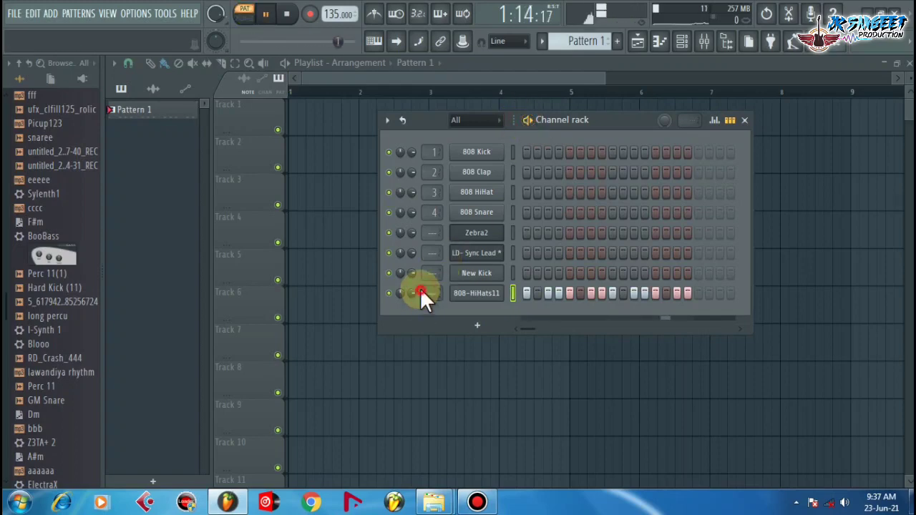
drag(415, 293, 415, 296)
key(space)
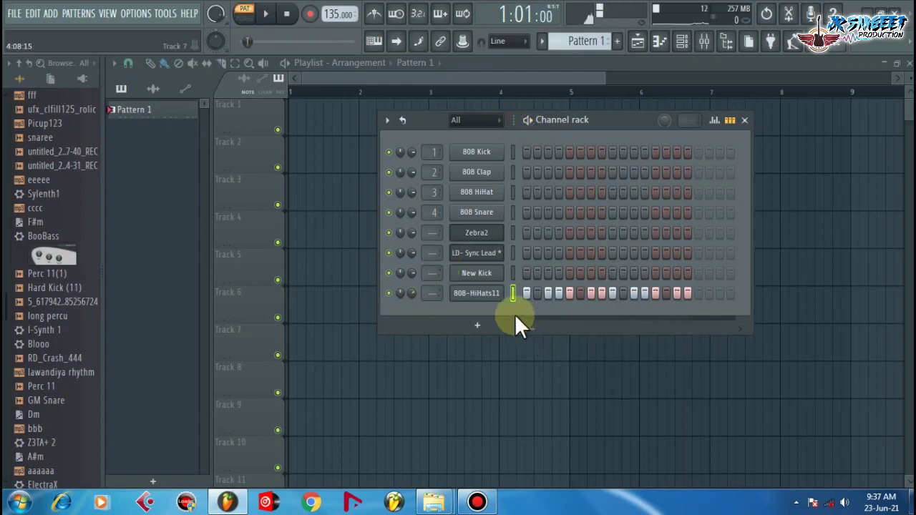
- Add a SwarPlug instrument channel and load its GHUNGHROO sound
click(481, 327)
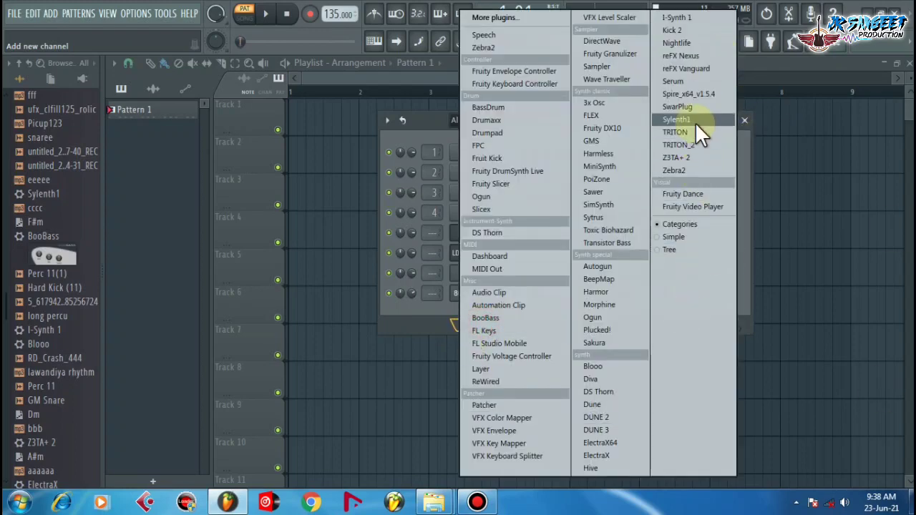
click(677, 107)
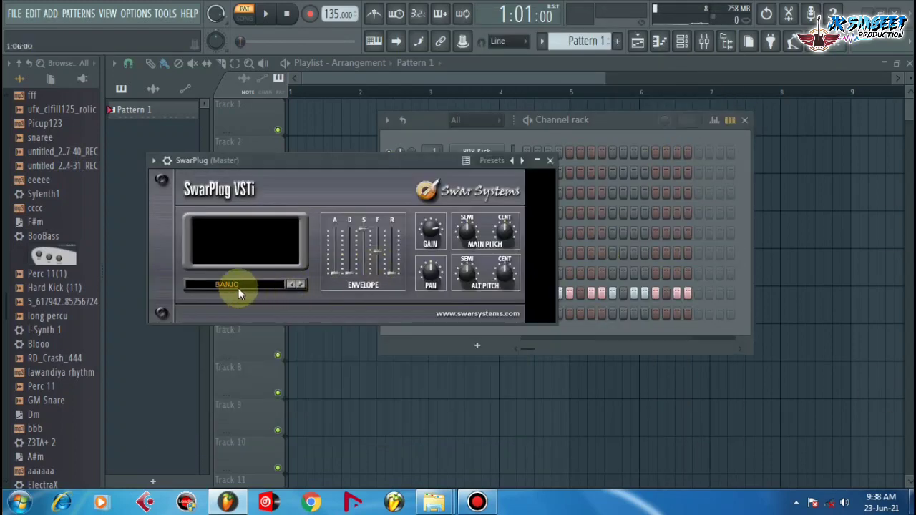
click(235, 288)
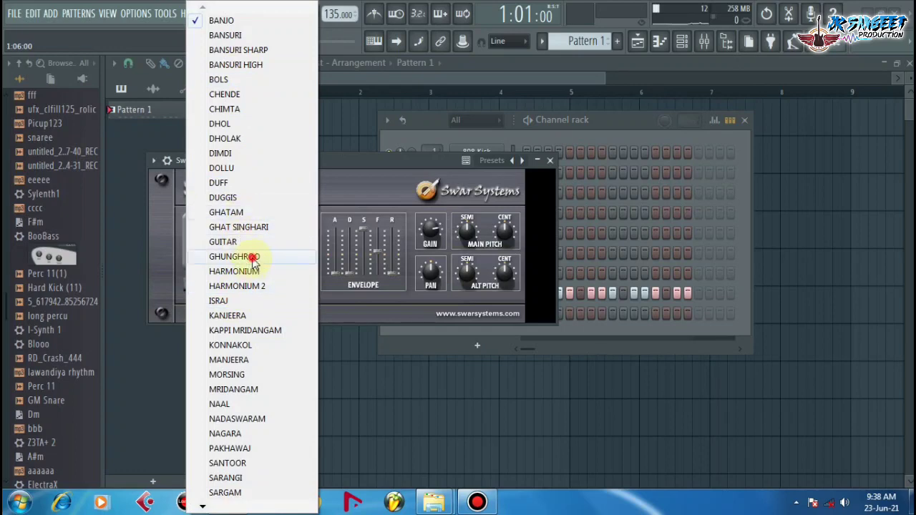
click(236, 257)
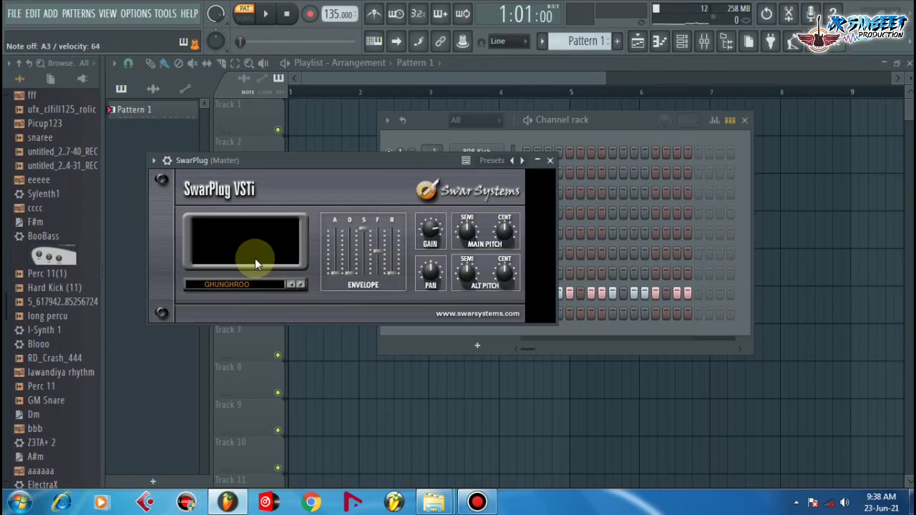
- Open SwarPlug's piano roll and draw a one-step A3 note at the start of the bar with snap set to Step
click(604, 118)
right_click(487, 317)
click(525, 296)
scroll(222, 333, down, 2)
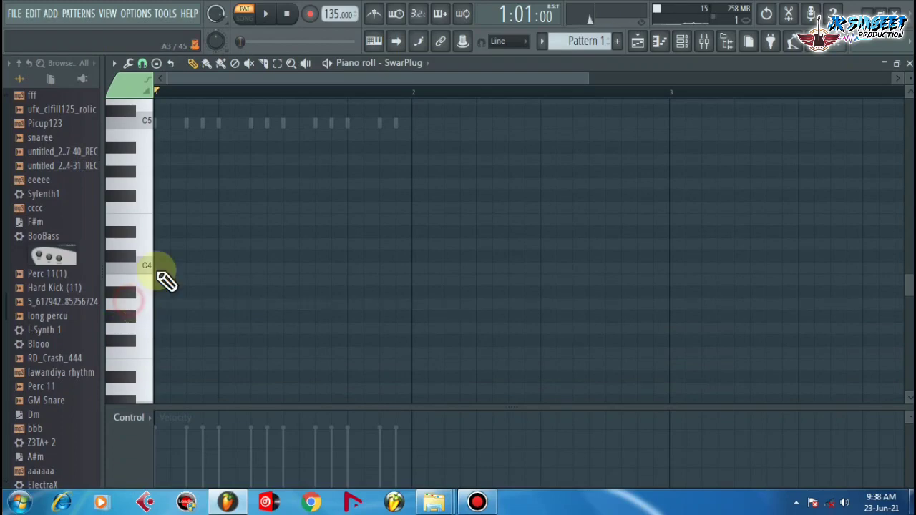
scroll(166, 91, up, 4)
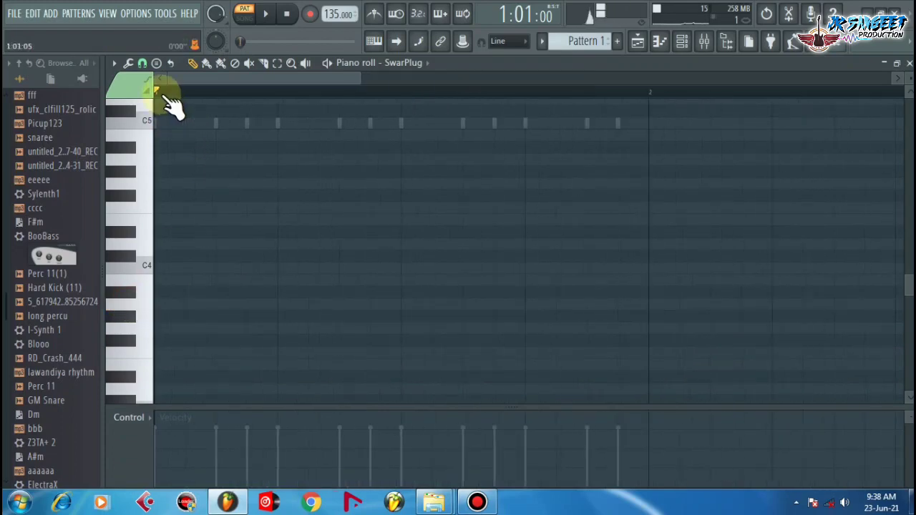
click(128, 63)
click(141, 63)
click(142, 62)
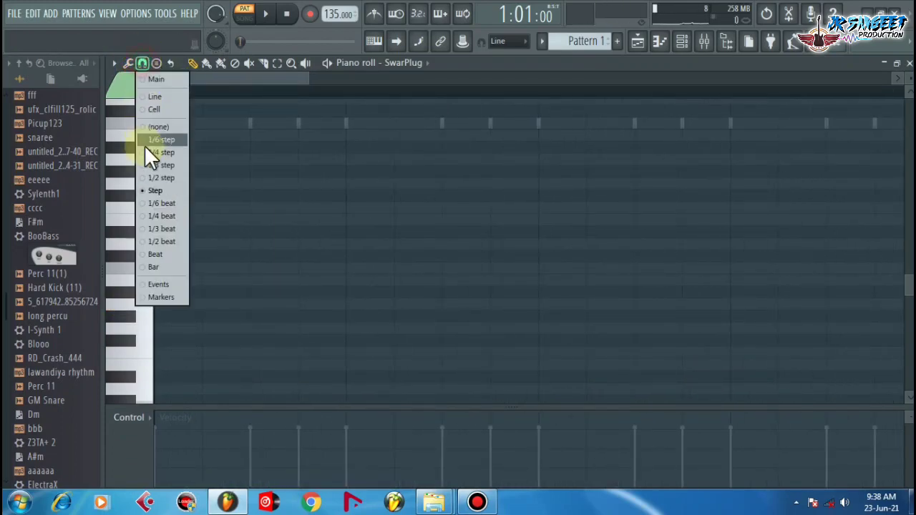
click(154, 191)
click(176, 306)
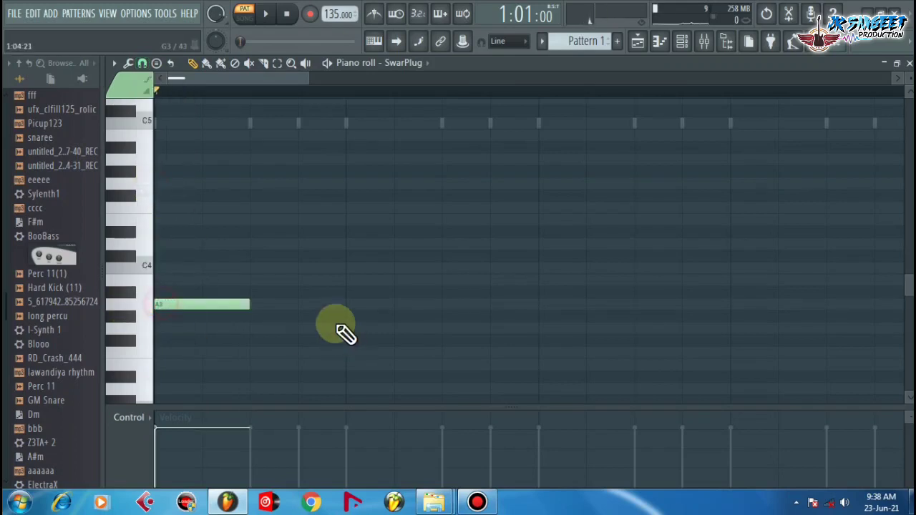
drag(249, 308, 203, 307)
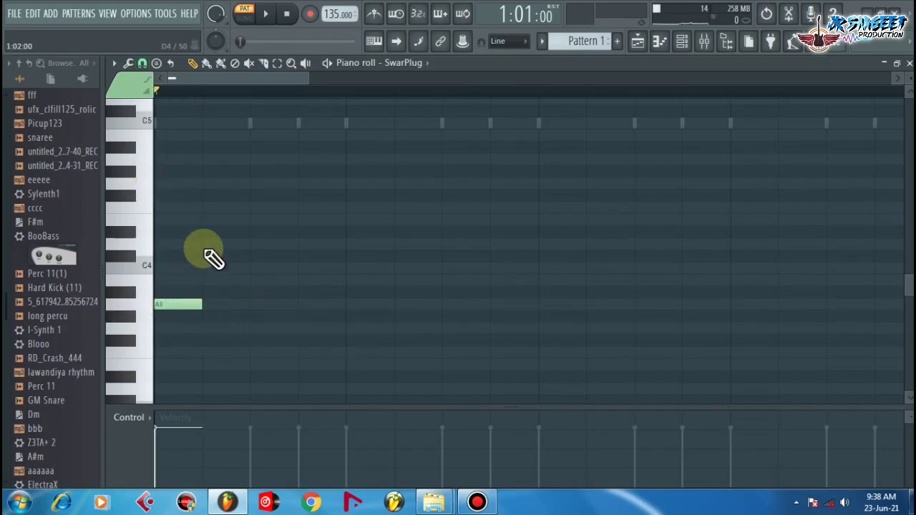
- Shorten the A3 note to a third of a step using 1/3 step snap, and return the snap to Step
click(141, 63)
click(153, 164)
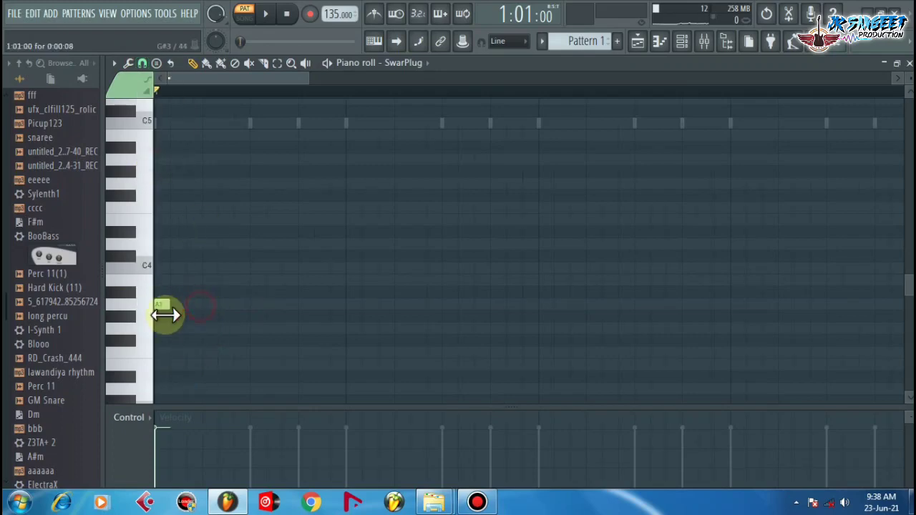
click(147, 64)
click(153, 202)
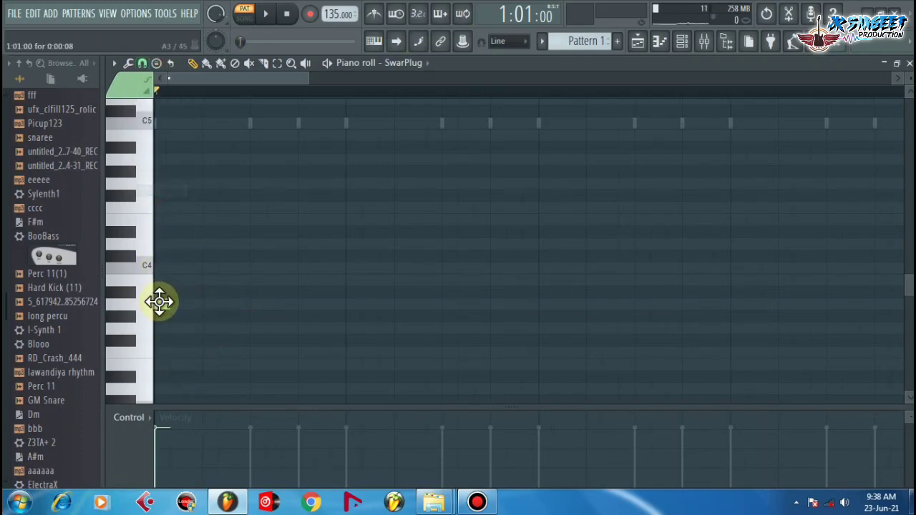
click(158, 303)
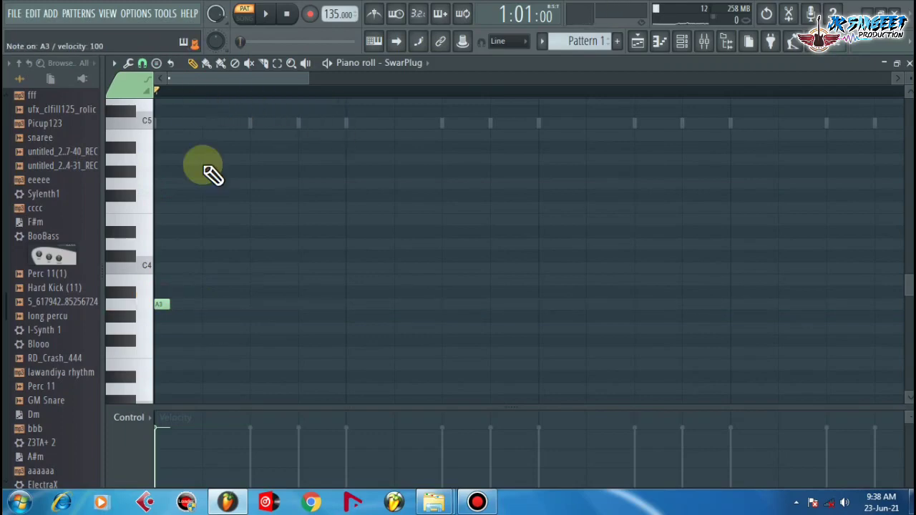
- Place matching A3 notes on beats 2, 3 and 4, and lengthen all four notes together to about two and a third steps
click(356, 303)
scroll(313, 82, down, 2)
click(390, 292)
drag(388, 290, 387, 305)
click(505, 304)
drag(598, 243, 153, 372)
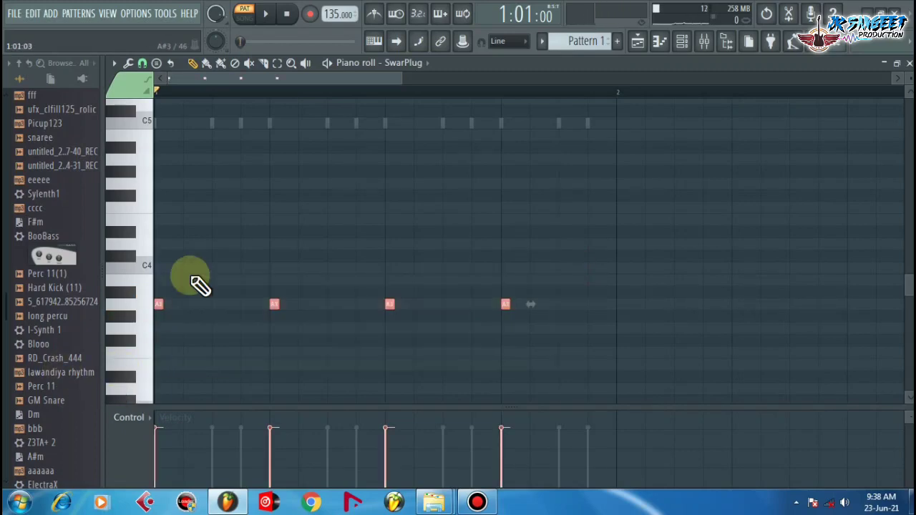
drag(161, 305, 222, 304)
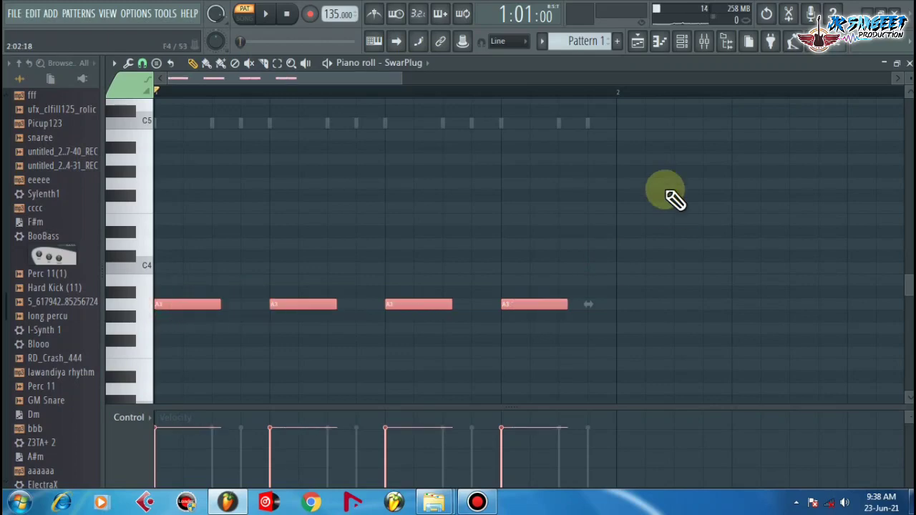
- Play Pattern 1 and lower the 808-HiHats11 channel's volume in the channel rack
click(680, 43)
key(space)
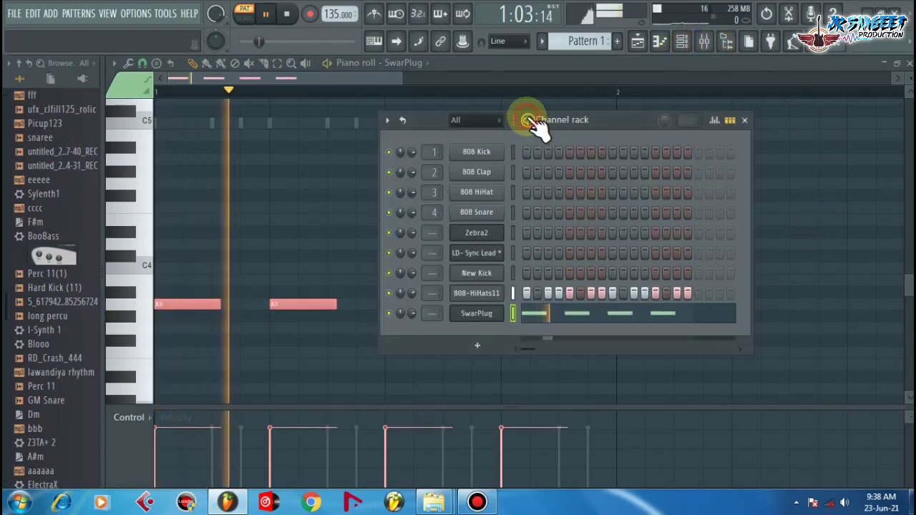
drag(412, 293, 412, 321)
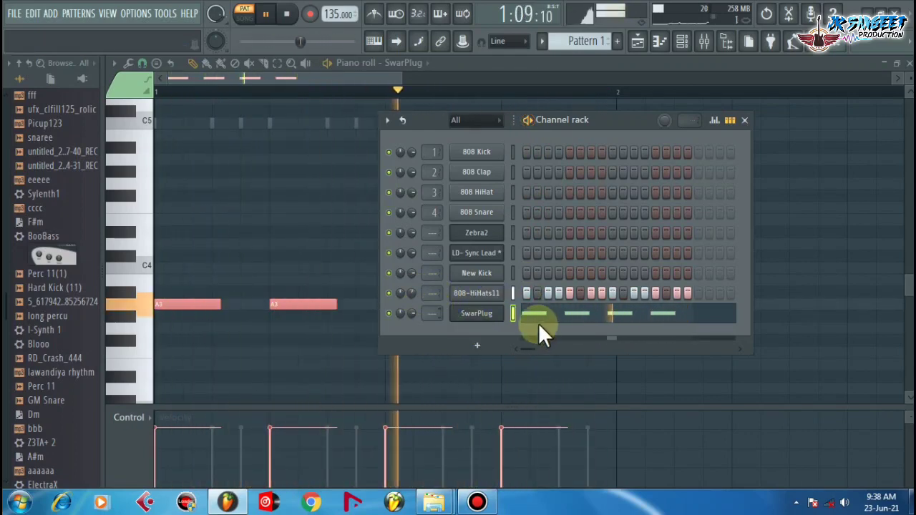
- Shorten all four A3 notes to about one and a third steps and stop playback
click(288, 87)
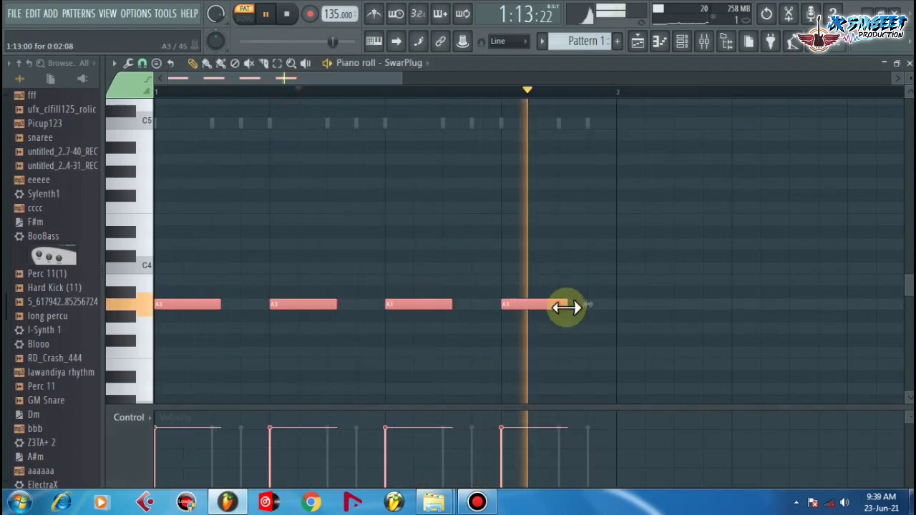
drag(564, 307, 538, 314)
key(space)
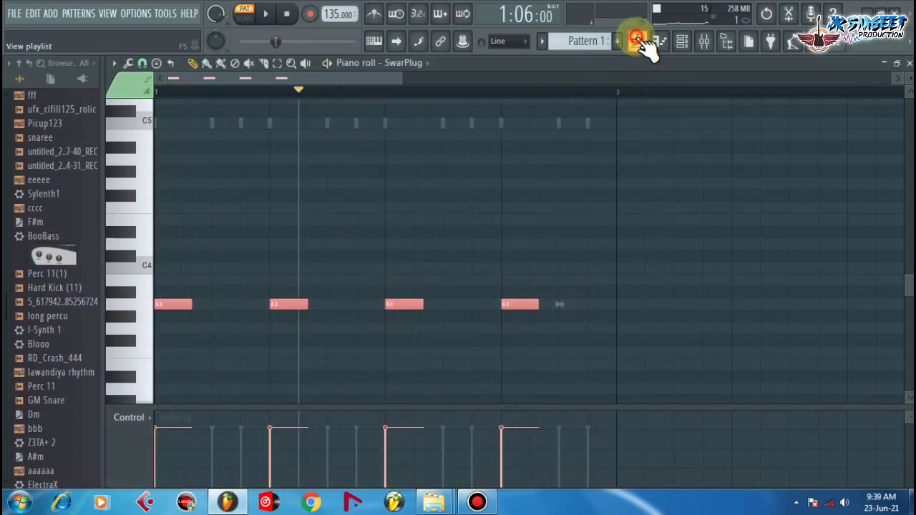
- Paint Pattern 1 across bars 3 to 7 of playlist Track 2 with Bar snap, and set the song position to bar 3
click(643, 40)
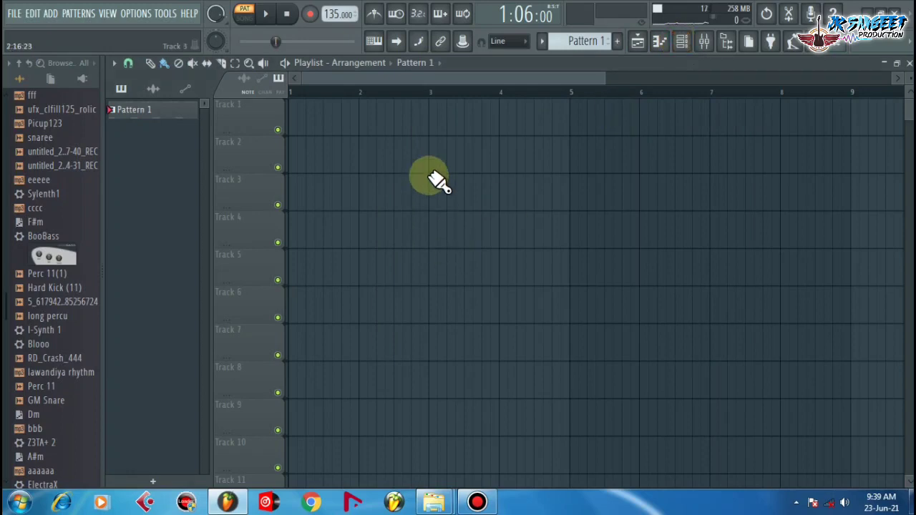
click(128, 63)
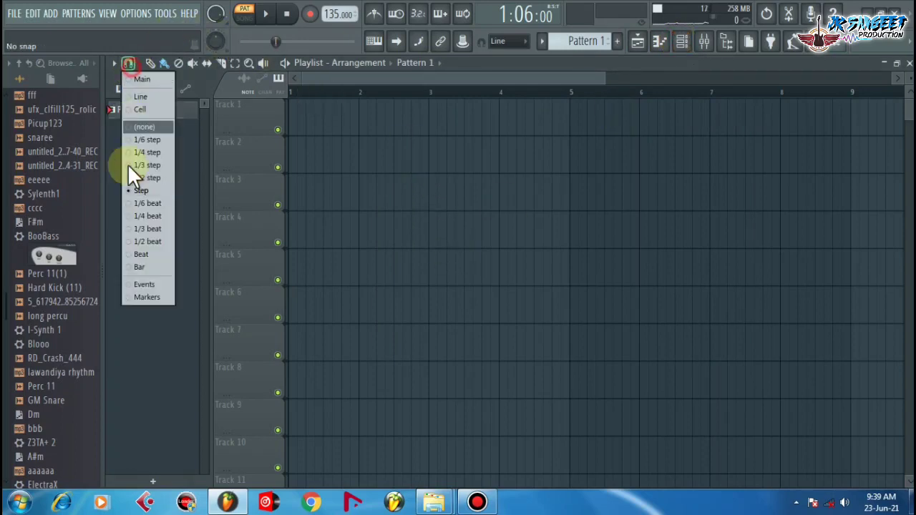
click(141, 268)
mouse_move(389, 169)
mouse_down()
mouse_move(627, 174)
mouse_move(777, 159)
mouse_up()
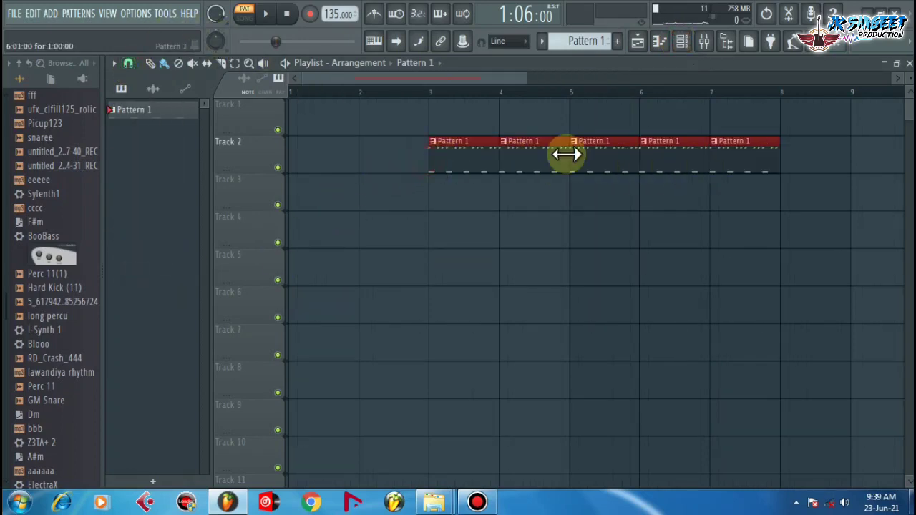
click(428, 90)
- Create Pattern 2 and fill its New Kick channel on every 4 steps
click(617, 42)
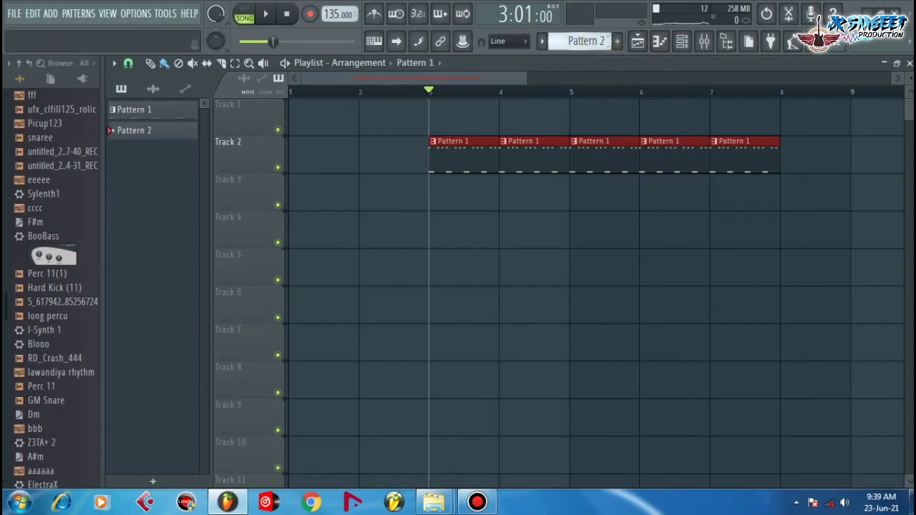
click(682, 42)
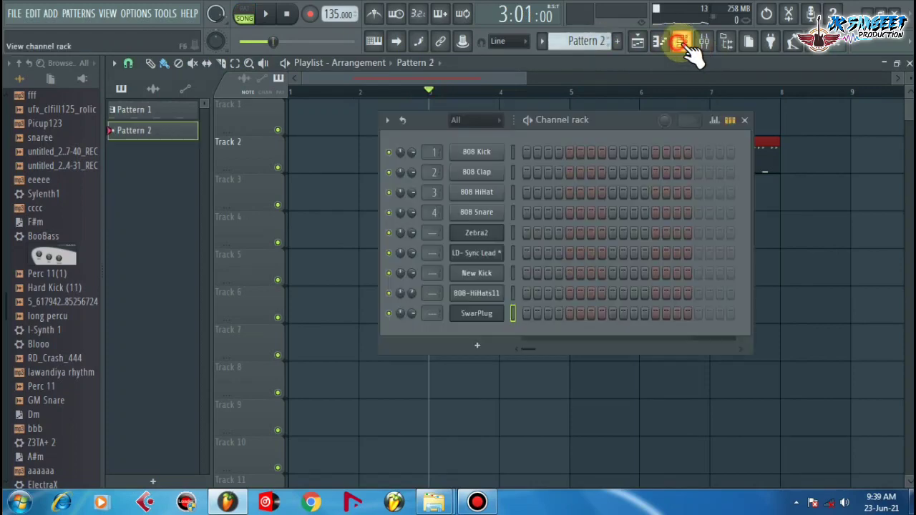
click(501, 273)
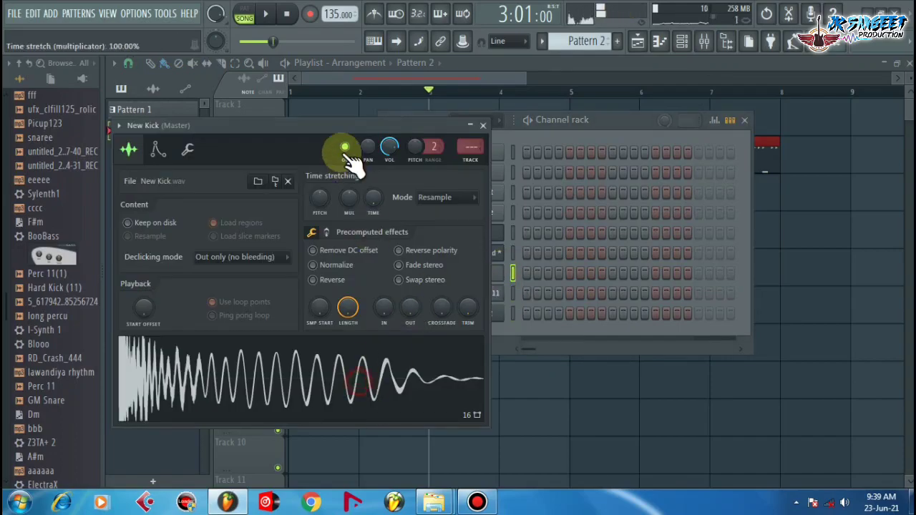
drag(337, 126, 541, 120)
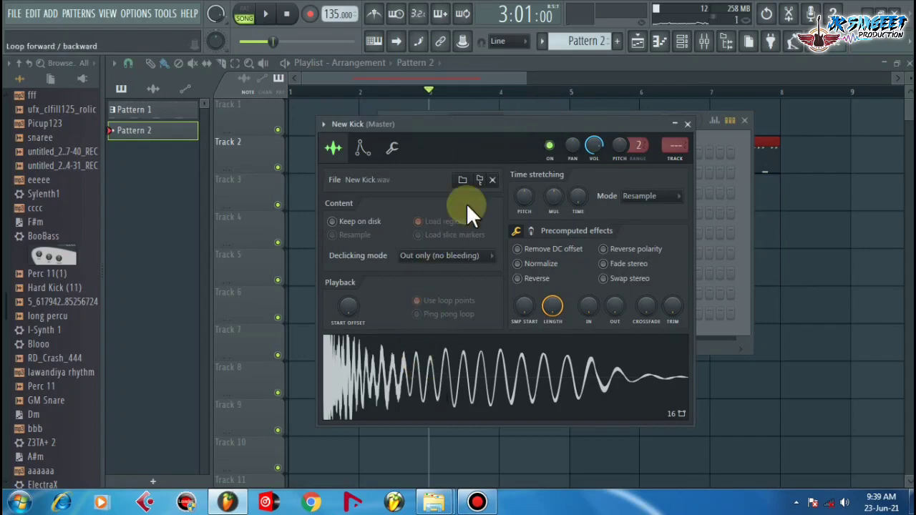
drag(448, 127, 10, 204)
right_click(474, 275)
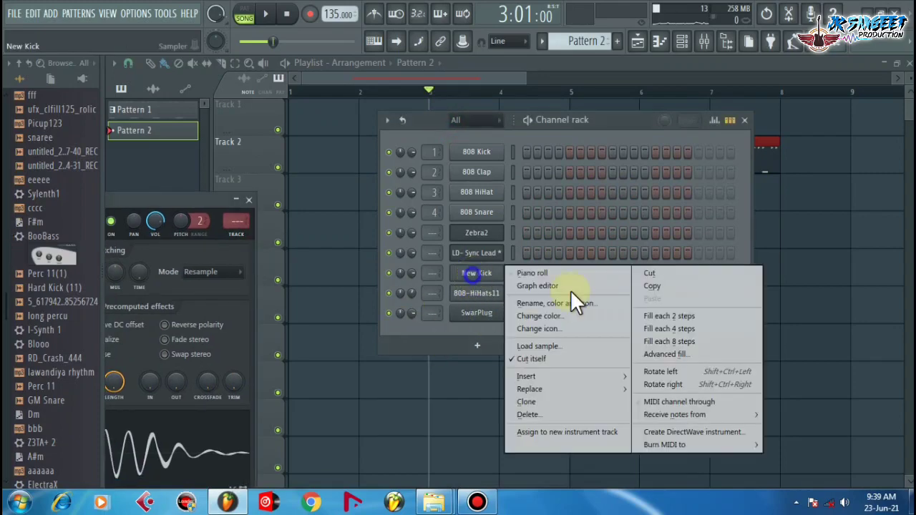
click(684, 328)
- Place Pattern 2 clips across bars 3 to 7 of playlist Track 4 and play the arrangement from bar 3
mouse_move(386, 374)
mouse_down()
mouse_move(388, 385)
mouse_move(536, 178)
mouse_move(455, 244)
mouse_up()
click(520, 226)
drag(609, 226, 648, 227)
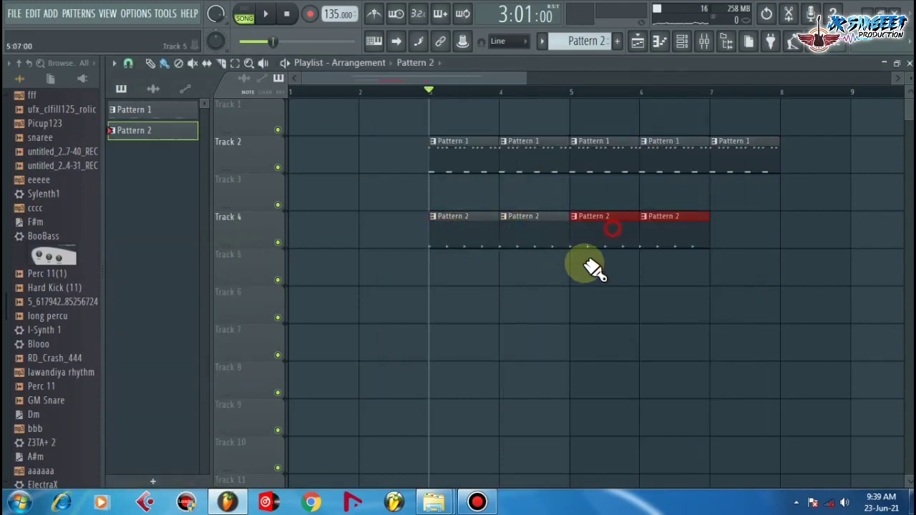
click(719, 226)
key(space)
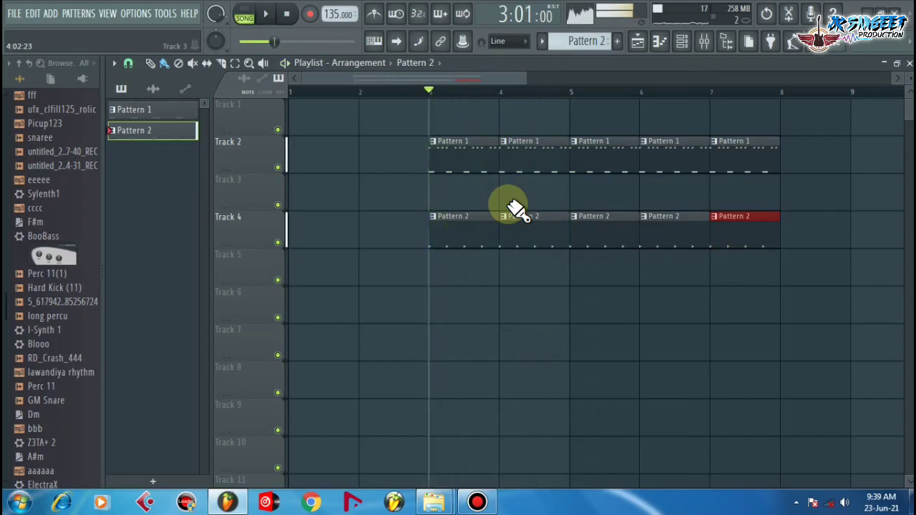
key(space)
click(682, 40)
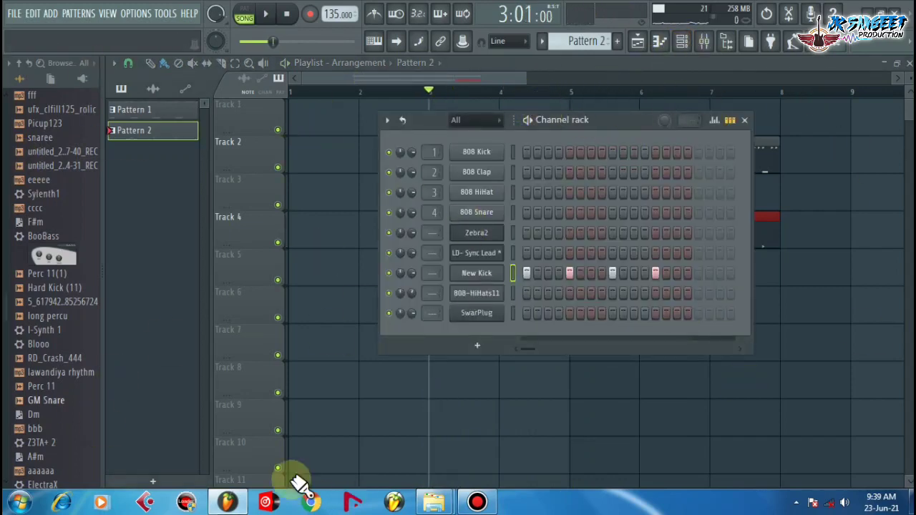
click(476, 502)
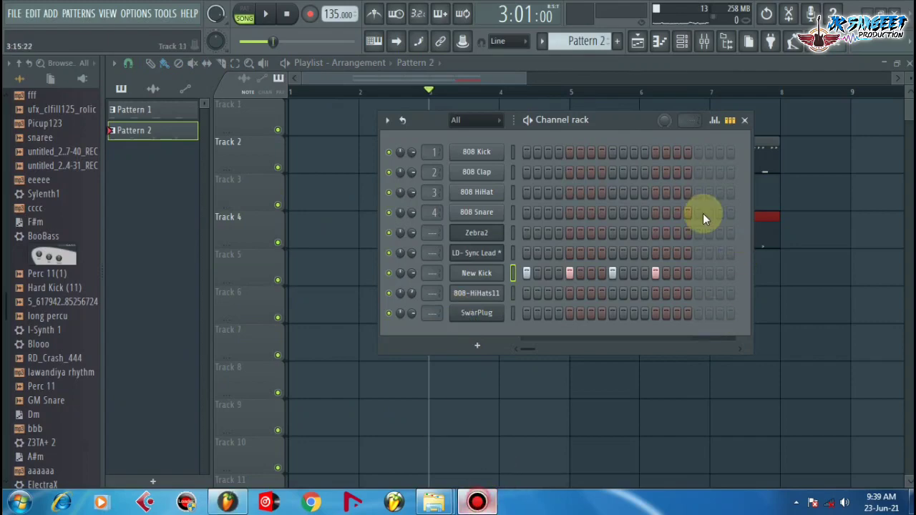
click(659, 124)
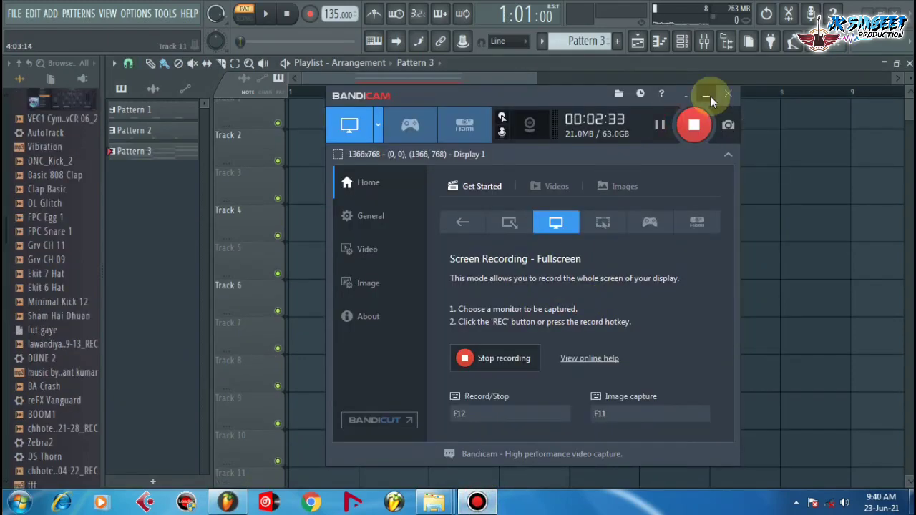
click(707, 96)
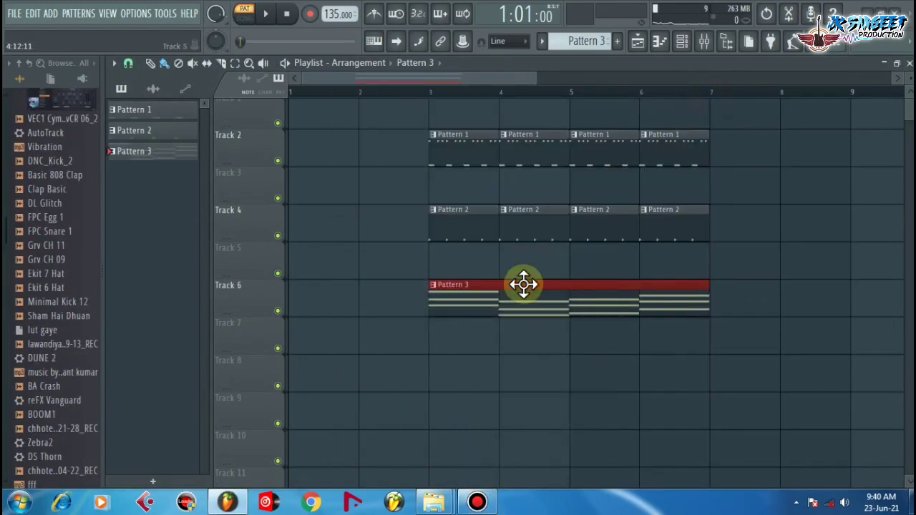
- Play the arrangement from bar 3 to hear the new Pattern 3 chords, and stop playback
click(430, 93)
scroll(431, 95, down, 3)
key(space)
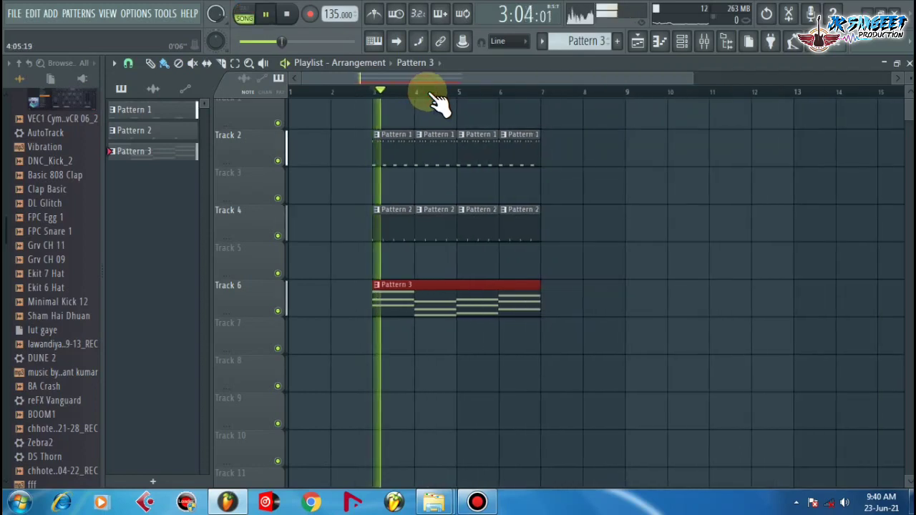
key(space)
scroll(385, 97, up, 3)
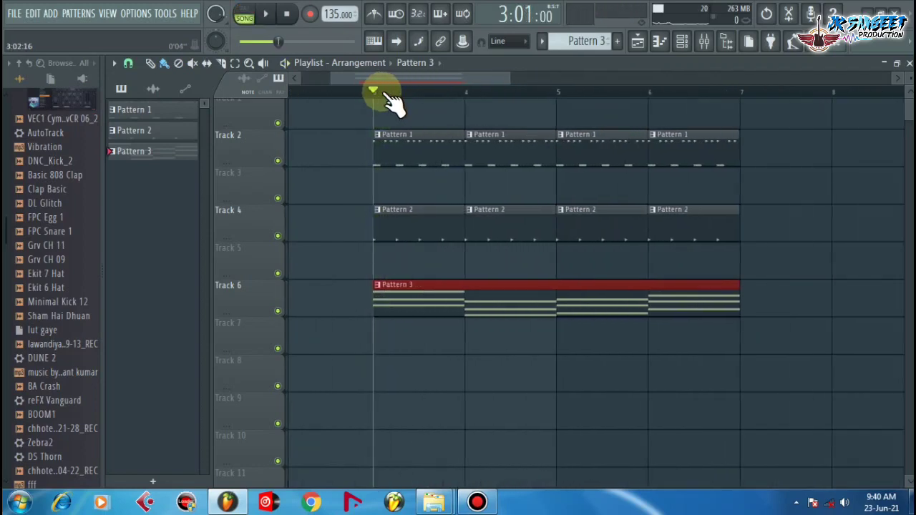
- In Pattern 3's BooBass notes, use Step snap and cut every chord to two steps, starting on step 4 of each bar
double_click(503, 304)
scroll(596, 100, down, 3)
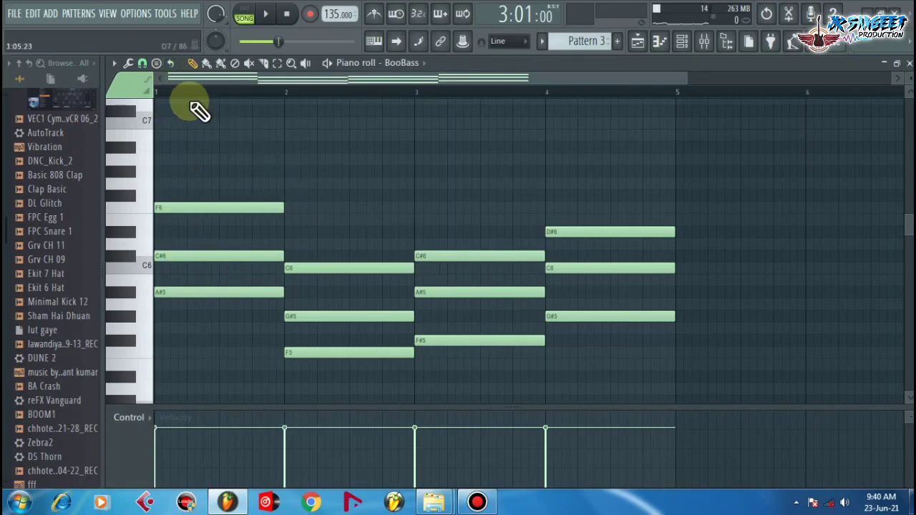
click(144, 63)
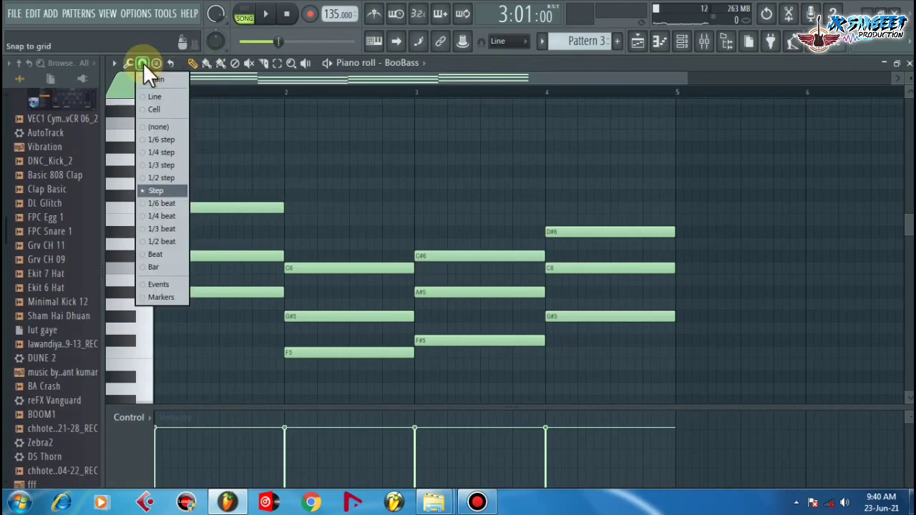
click(175, 189)
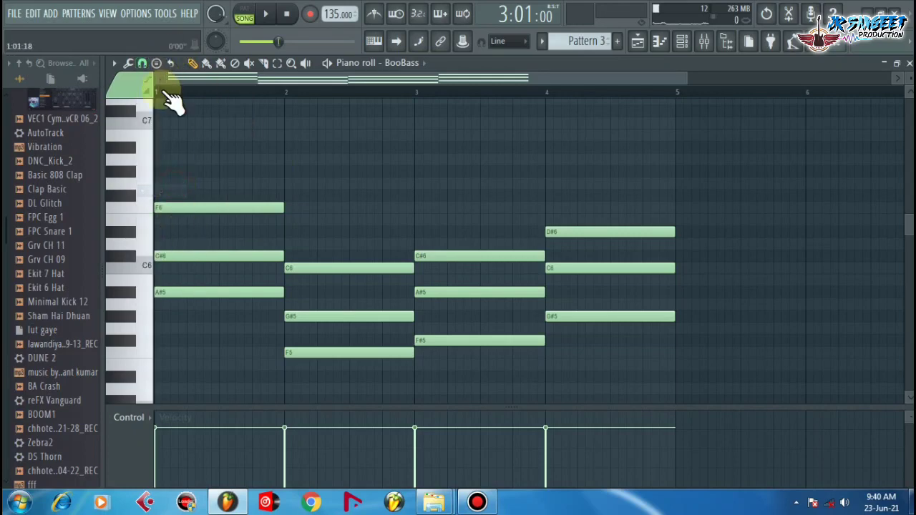
scroll(174, 96, up, 2)
scroll(193, 93, down, 2)
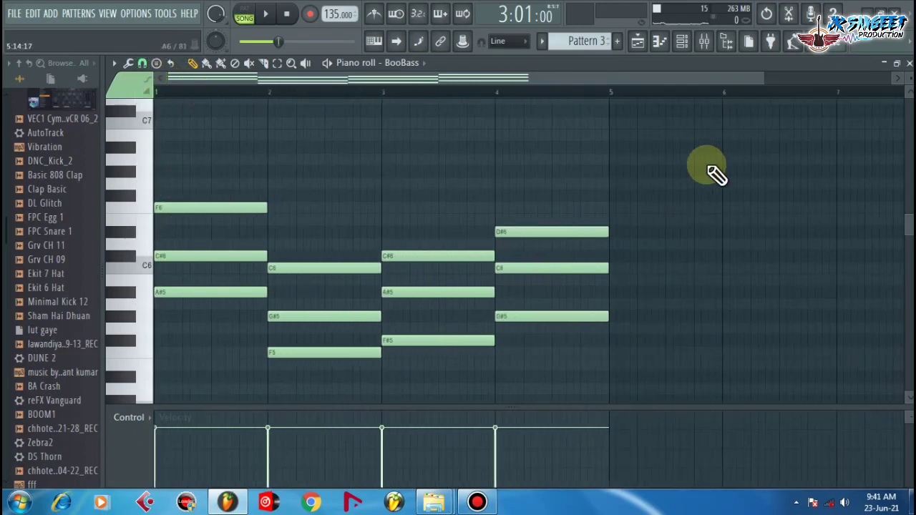
drag(707, 166, 158, 399)
scroll(174, 92, up, 2)
drag(358, 164, 202, 162)
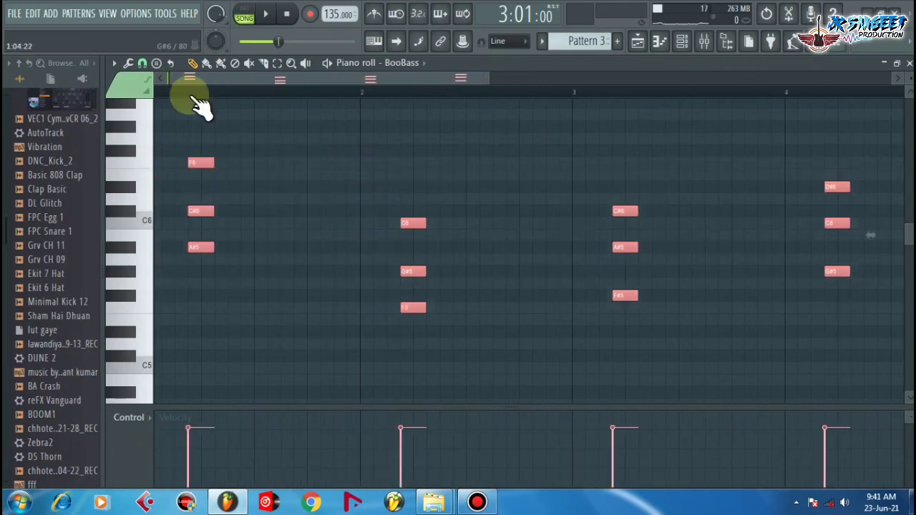
- Rework each bar's BooBass chords into one-step hits on steps 4 and 12 and two-step hits on 7 and 15, and return to the playlist
scroll(174, 94, up, 2)
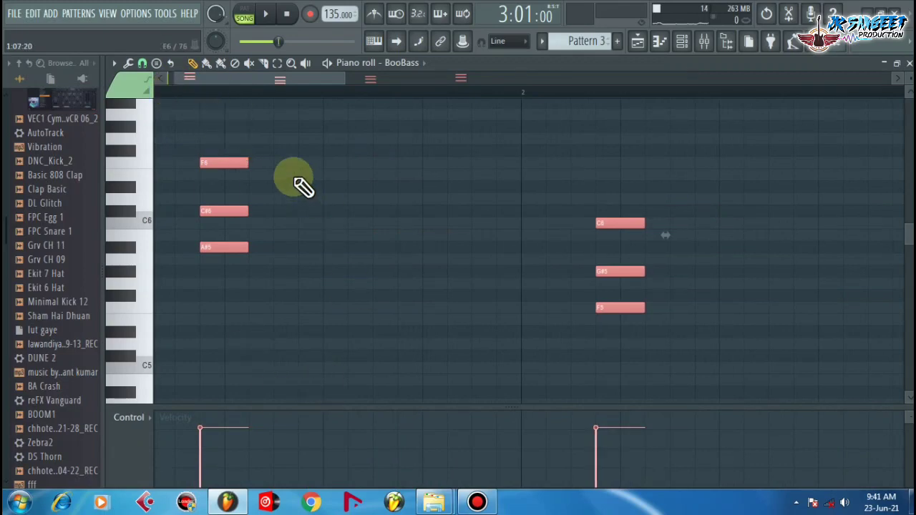
drag(250, 164, 521, 168)
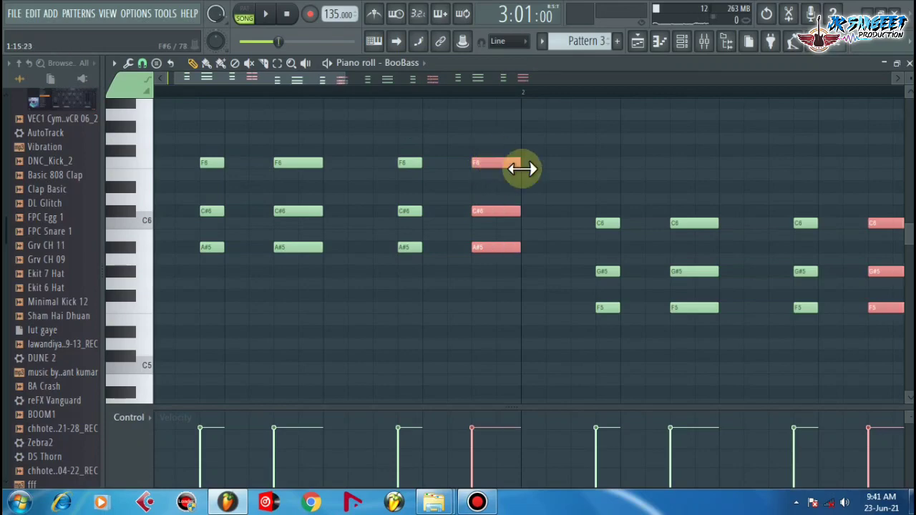
click(639, 44)
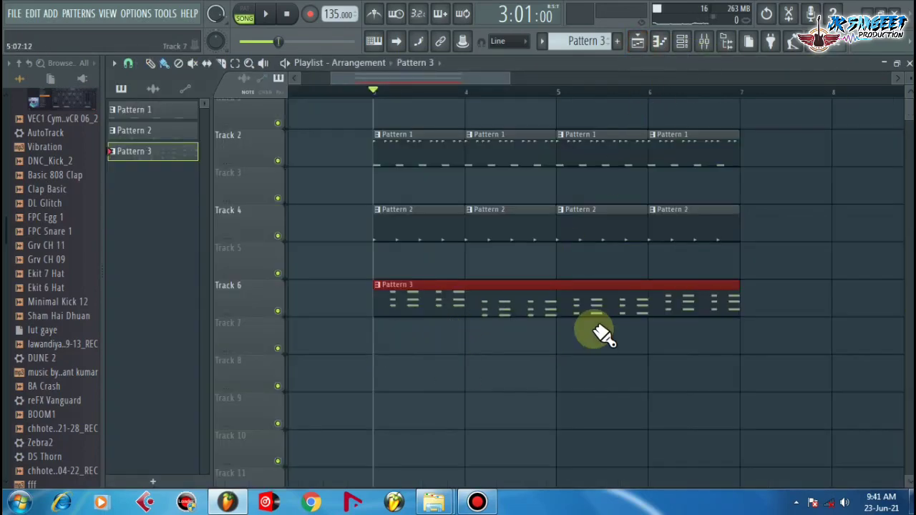
- Play the arrangement and, in the BooBass instrument, lower the Mid and raise the Treble
key(space)
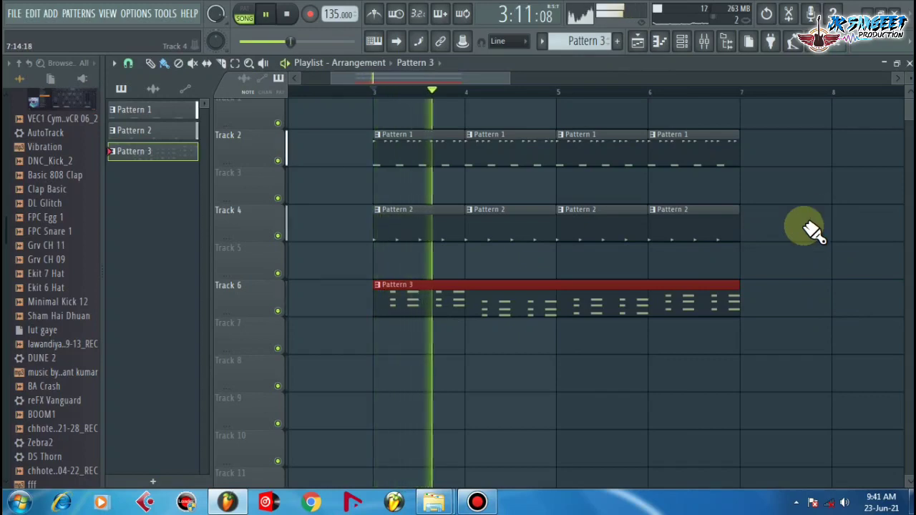
click(683, 41)
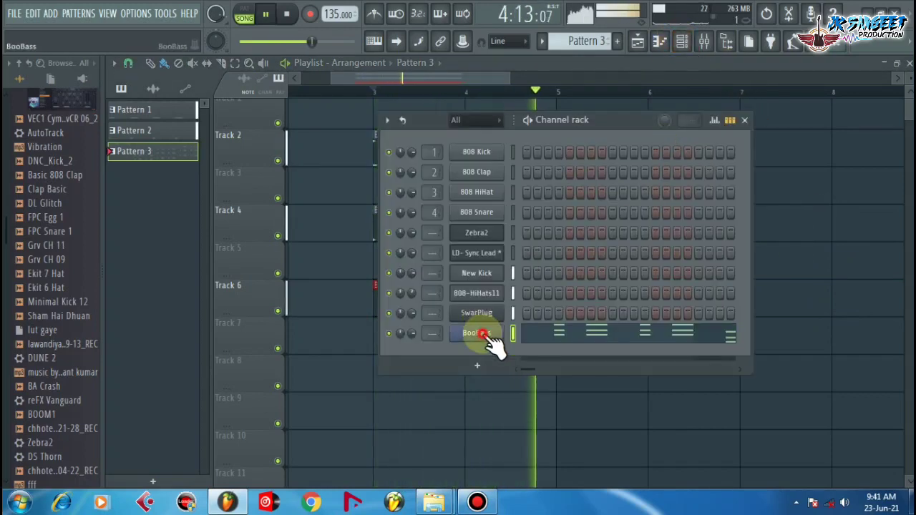
click(486, 335)
drag(263, 254, 263, 286)
drag(313, 258, 313, 233)
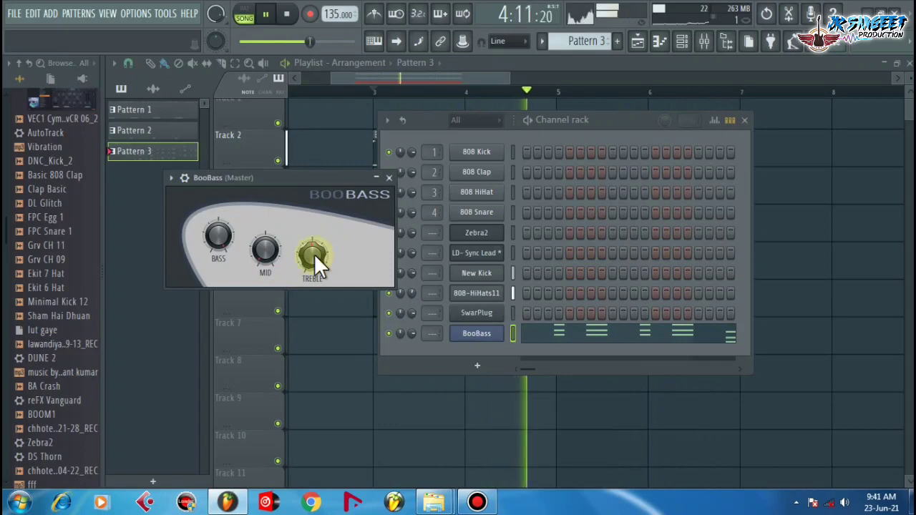
- Return the song position to bar 3 and stop playback
drag(382, 76, 330, 83)
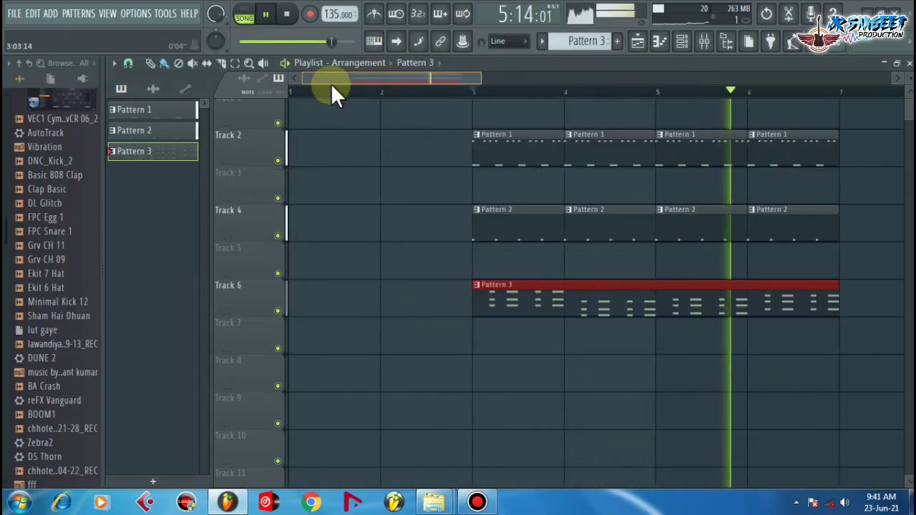
click(473, 90)
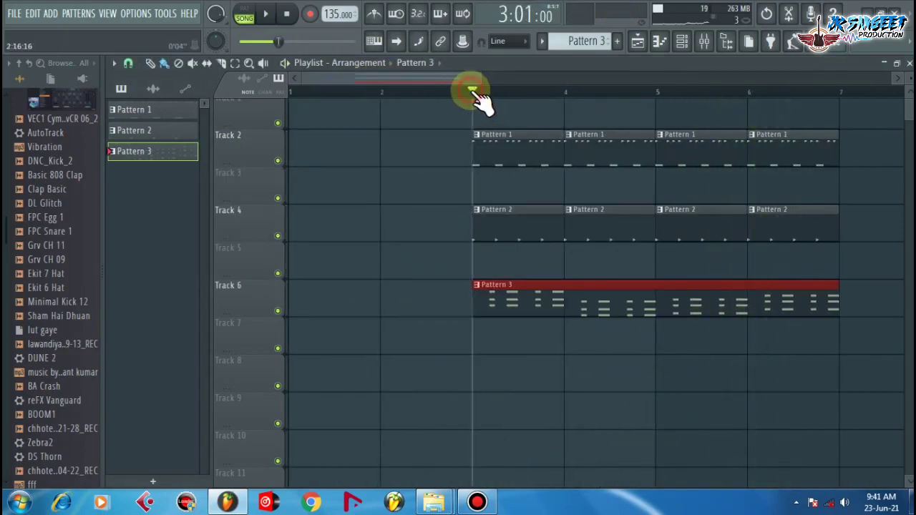
scroll(473, 92, down, 3)
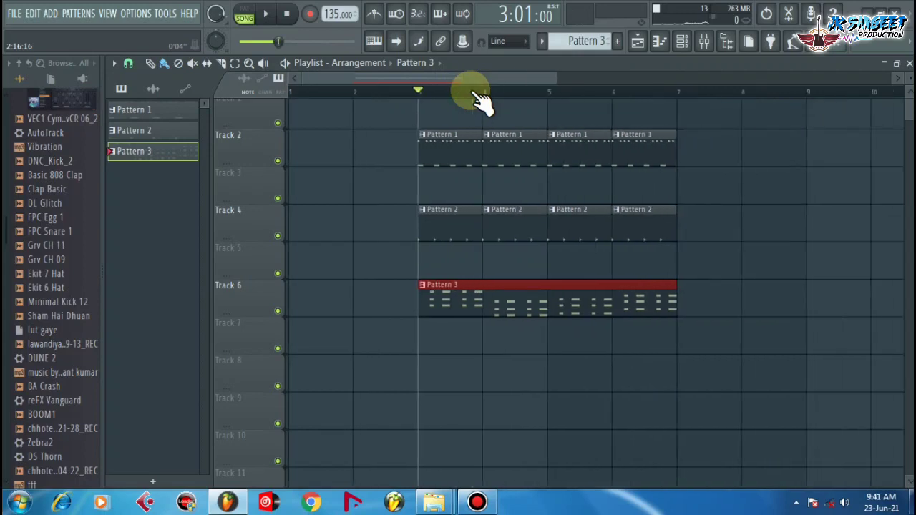
- Examine the 808-HiHats11 notes of Pattern 1 in the piano roll, and return to the playlist
click(449, 149)
double_click(450, 149)
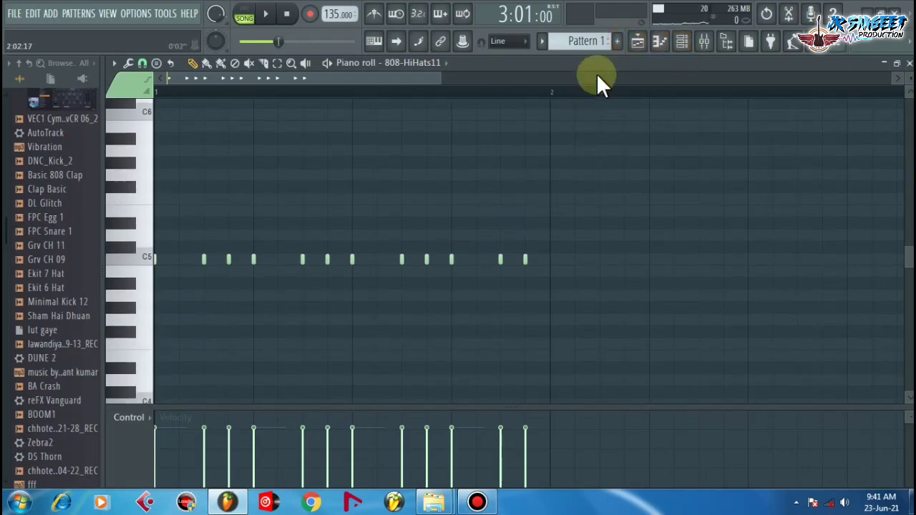
click(639, 41)
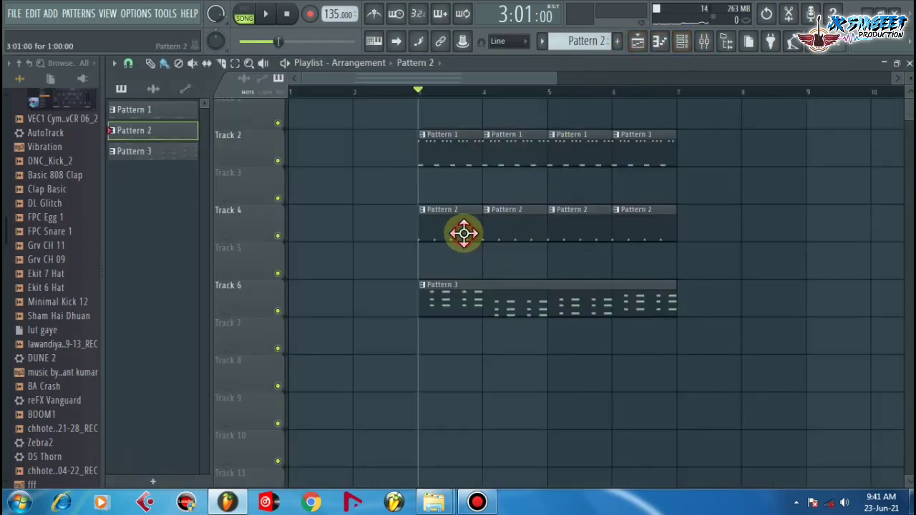
- Convert Pattern 2's New Kick steps to piano roll notes, lengthen all four to two steps, and play them back
click(683, 43)
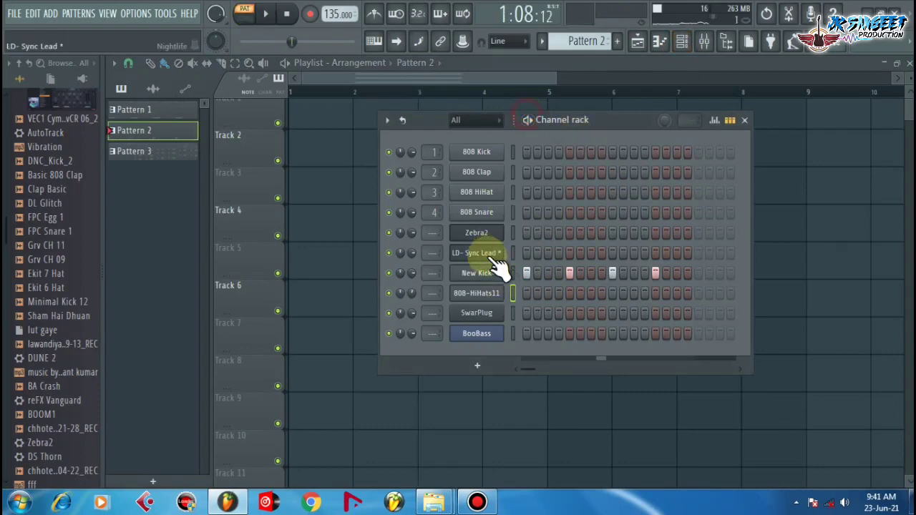
right_click(484, 273)
click(556, 271)
drag(606, 204, 72, 350)
drag(256, 259, 296, 269)
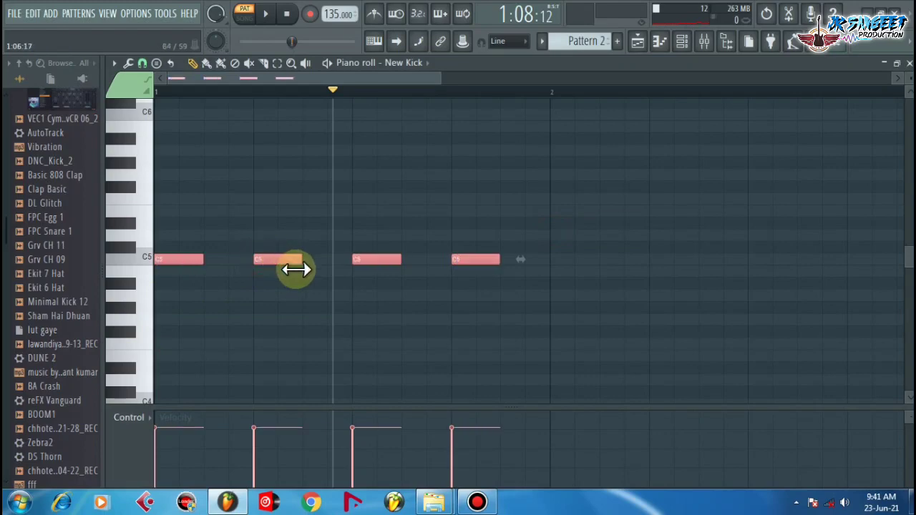
key(space)
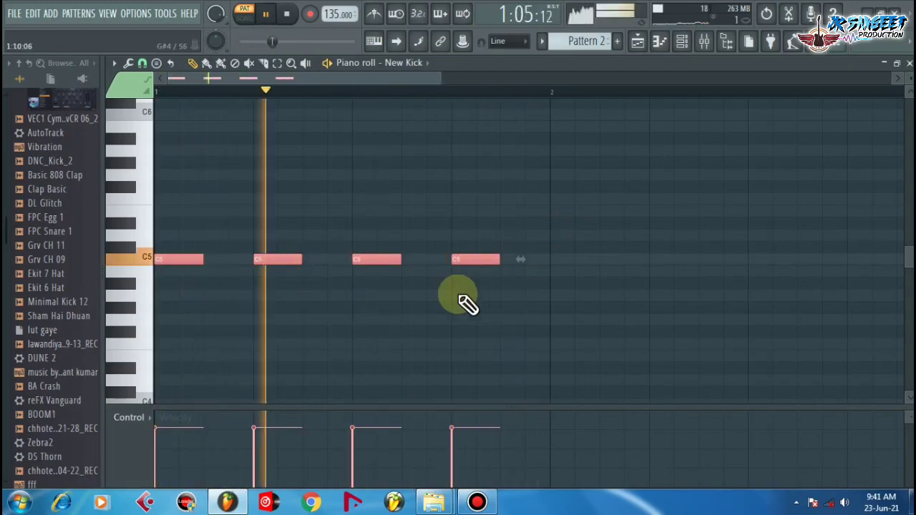
key(space)
- Open the New Kick channel's sample settings, move the window fully into view, and preview the sample
click(683, 42)
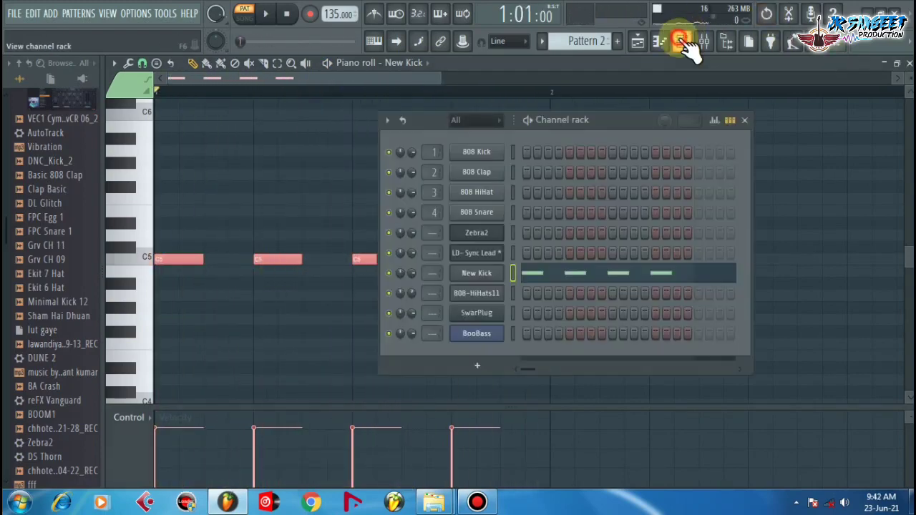
click(472, 274)
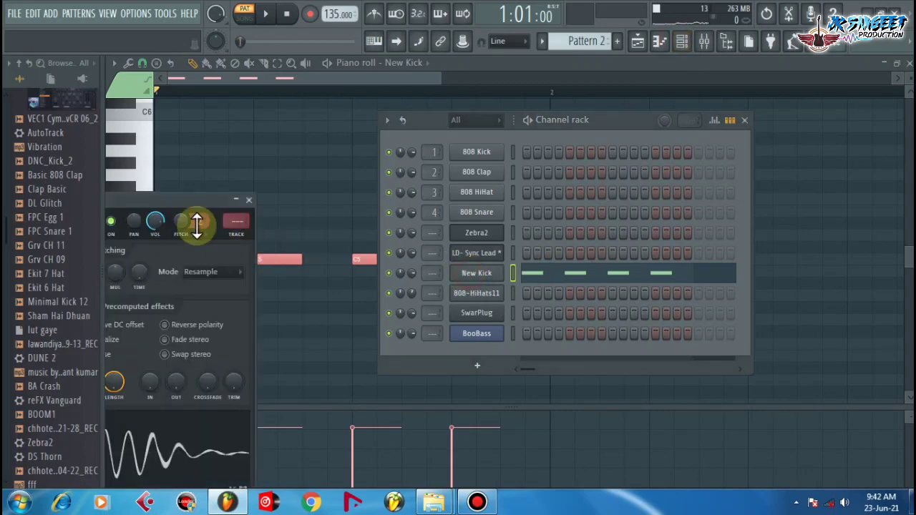
drag(164, 199, 536, 153)
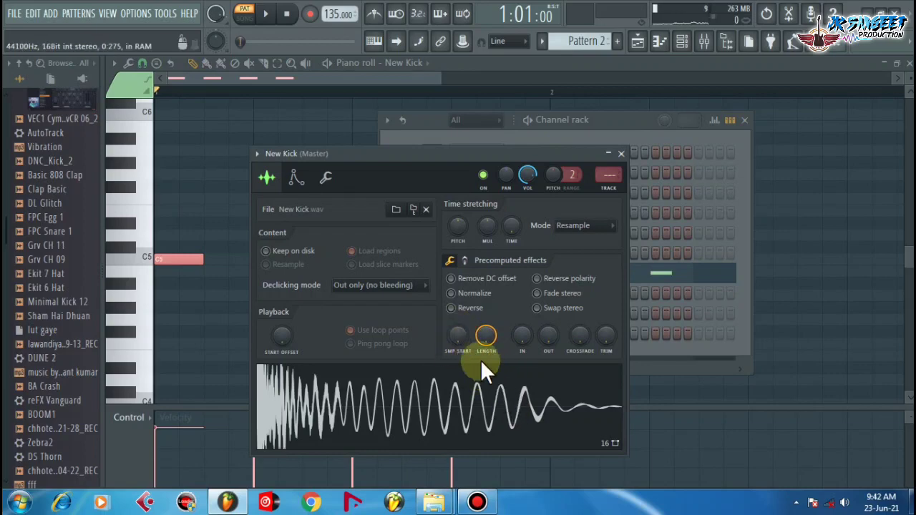
click(284, 390)
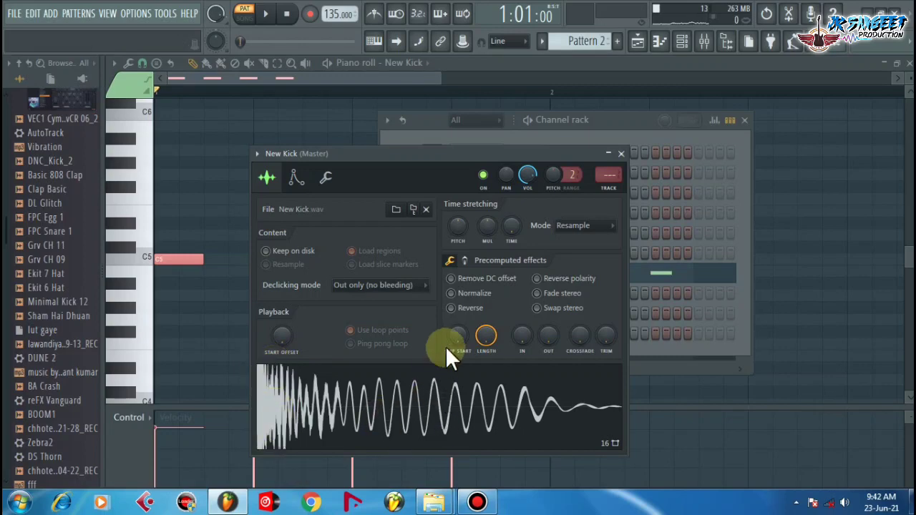
- Raise New Kick's sample start offset to slightly above 3%, auditioning the sample between adjustments
mouse_move(458, 336)
mouse_down()
mouse_move(458, 326)
mouse_move(458, 336)
mouse_up()
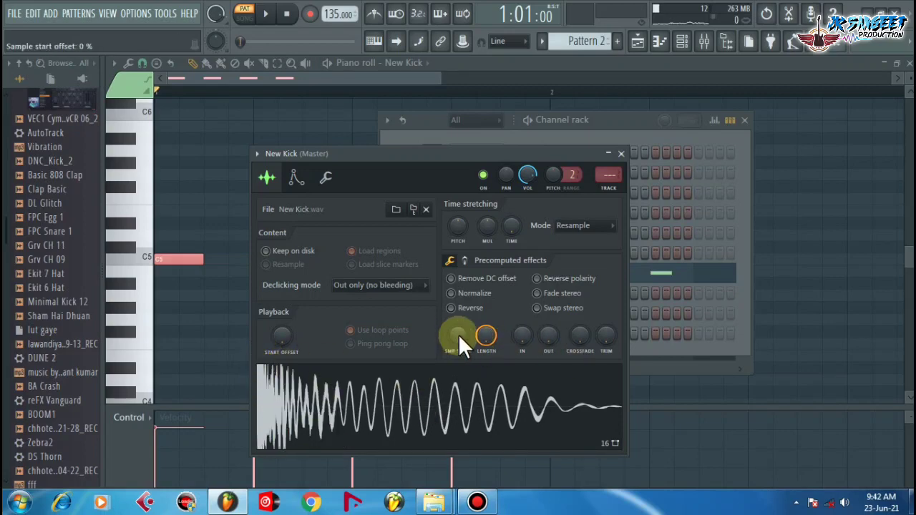
drag(458, 334, 458, 328)
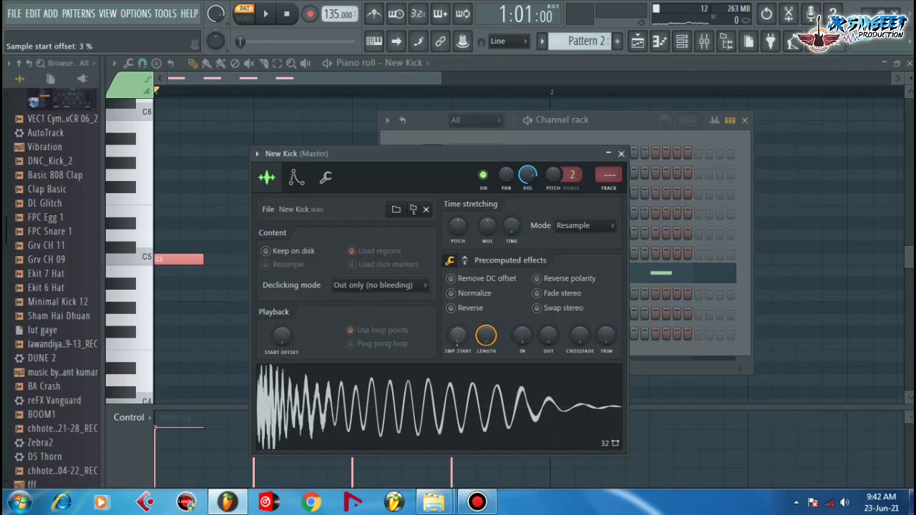
click(321, 425)
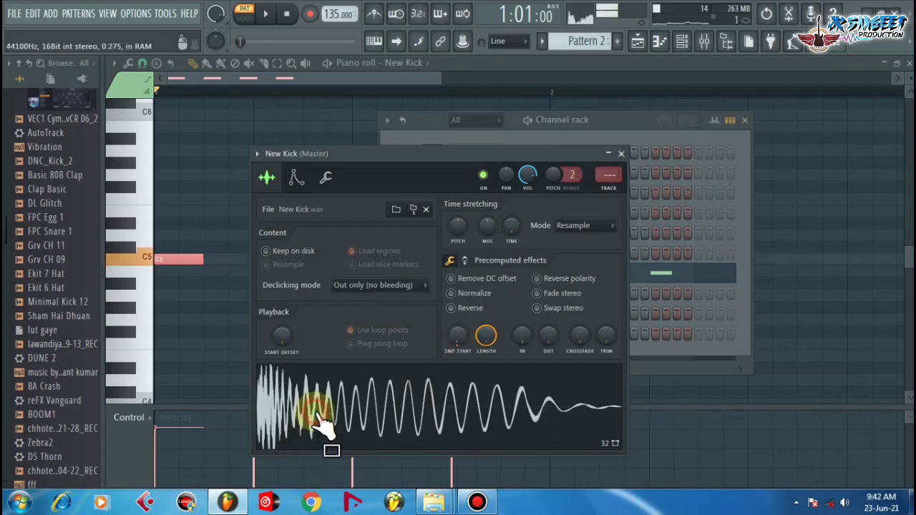
drag(457, 334, 458, 329)
click(417, 390)
click(415, 425)
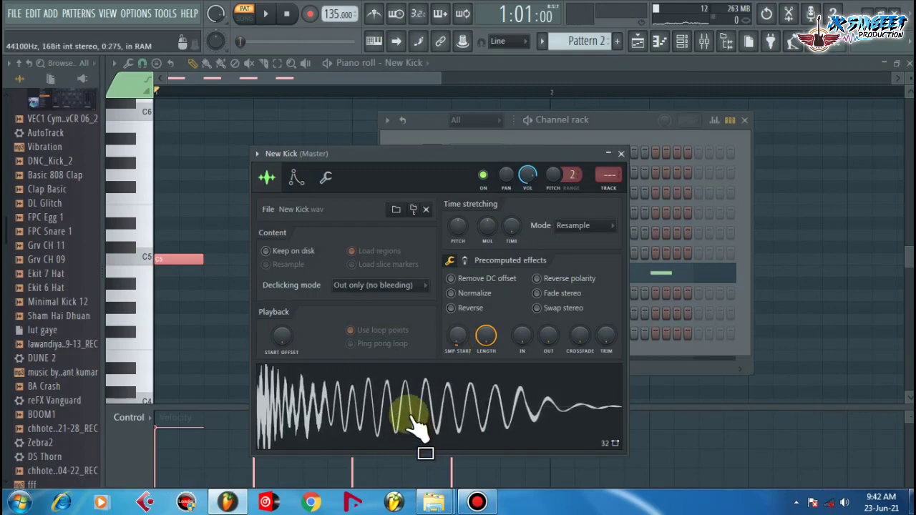
- Set New Kick's quick fade out to 3% and audition the sample before and after the change
click(461, 252)
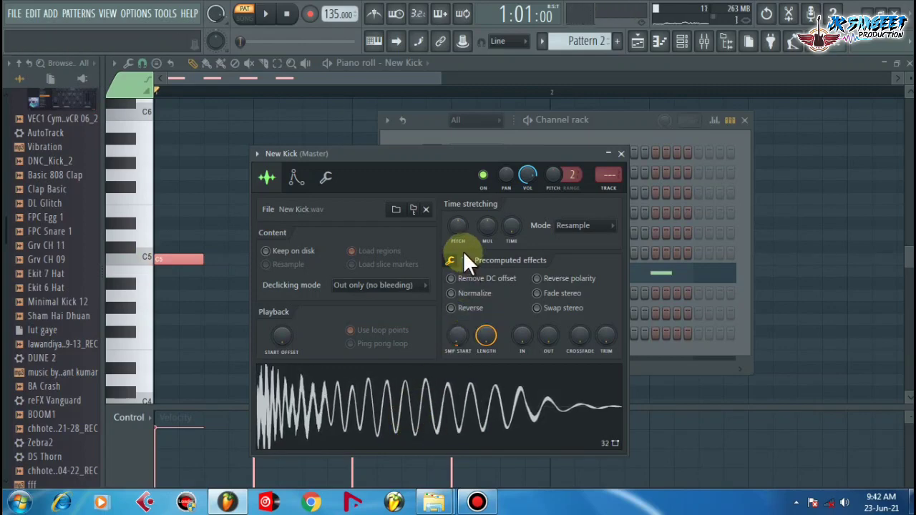
click(388, 399)
click(474, 428)
drag(550, 340, 552, 337)
click(524, 402)
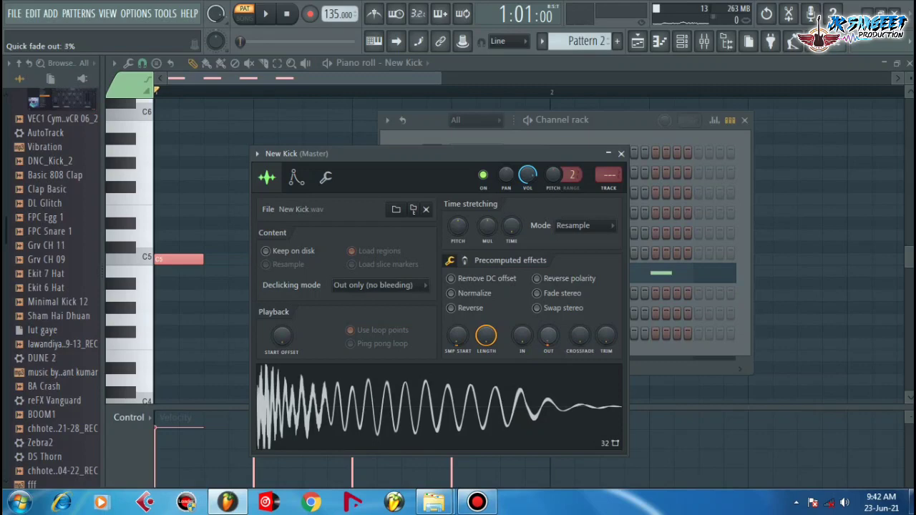
click(533, 399)
click(416, 398)
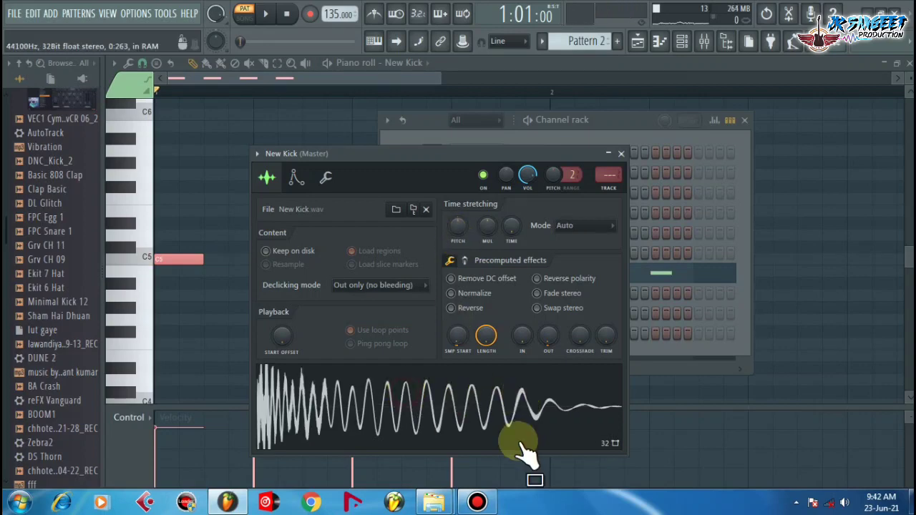
- Move the New Kick settings aside, play Pattern 2 from the channel rack, and route New Kick to mixer track 5
drag(473, 153, 390, 254)
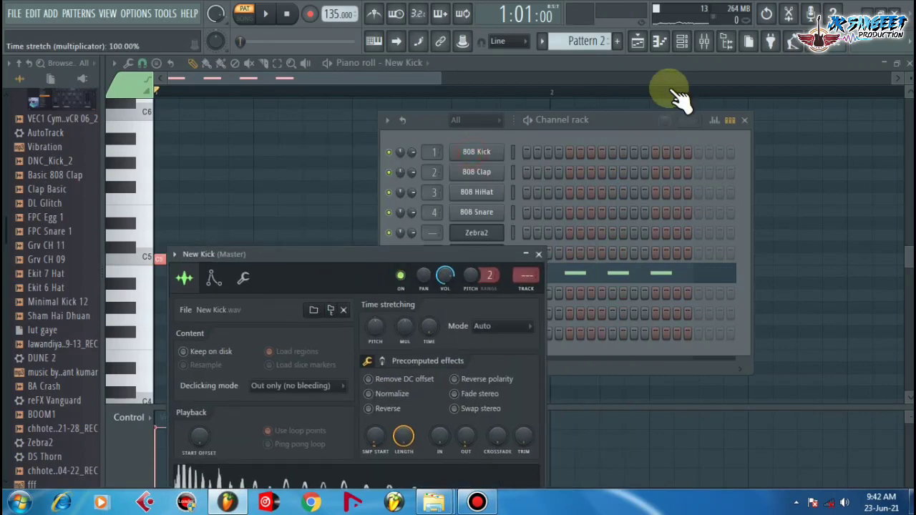
click(536, 133)
key(space)
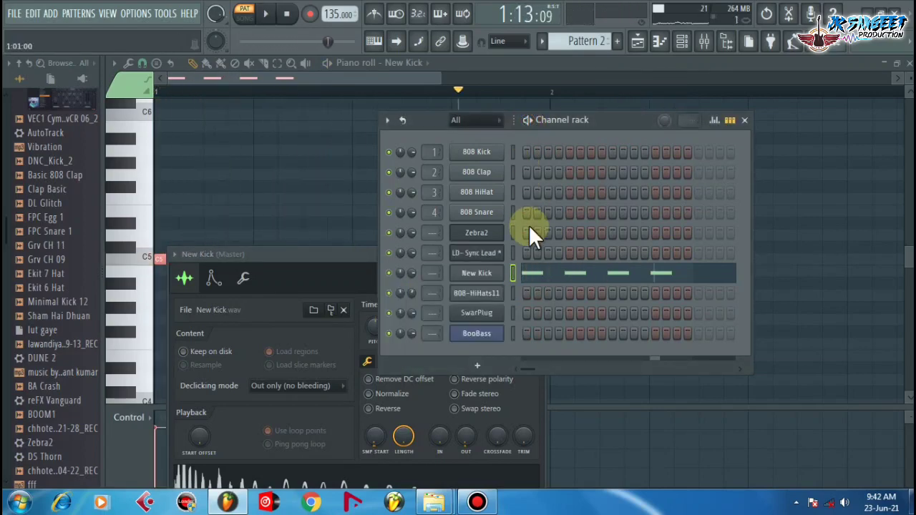
key(ctrl+l)
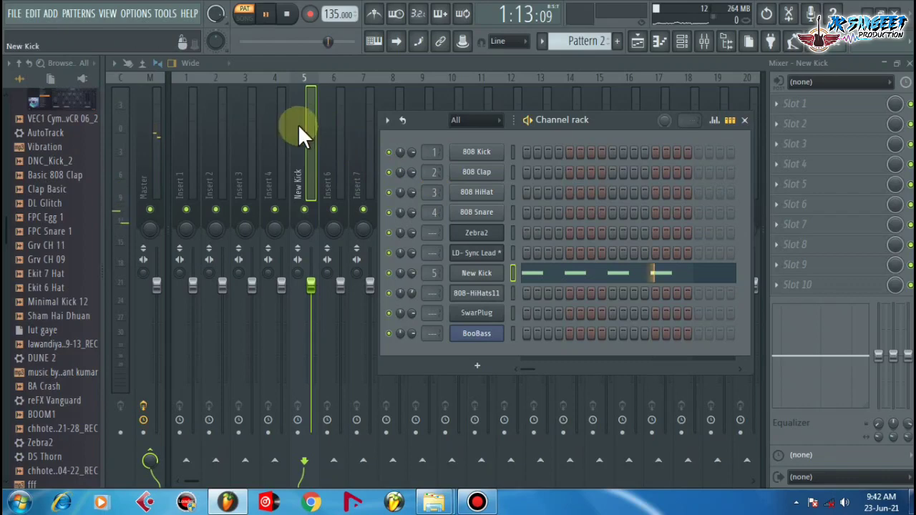
- Insert Fruity Parametric EQ 2 in the first effect slot of New Kick's mixer track
click(304, 131)
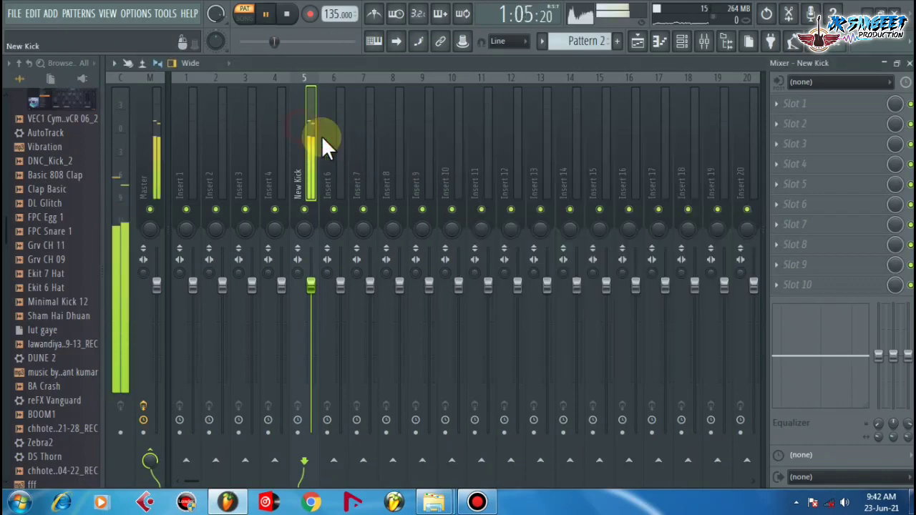
click(823, 107)
mouse_move(823, 121)
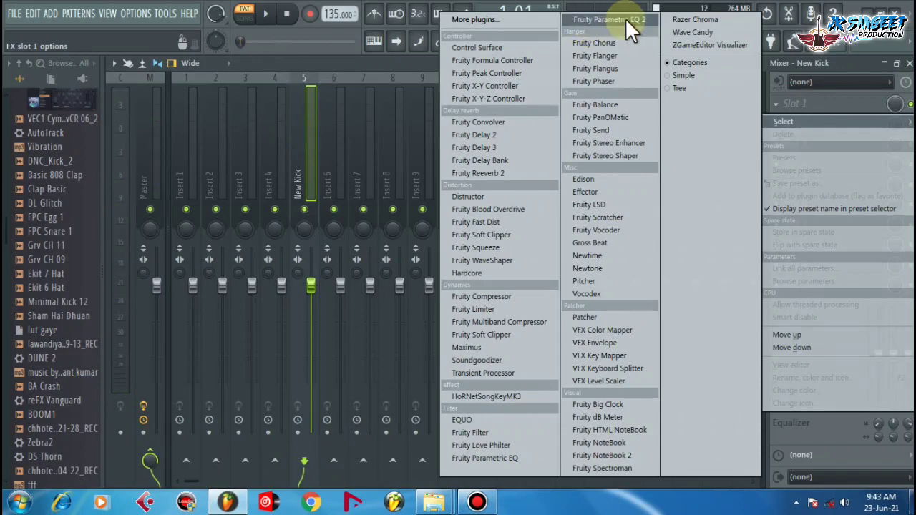
click(626, 19)
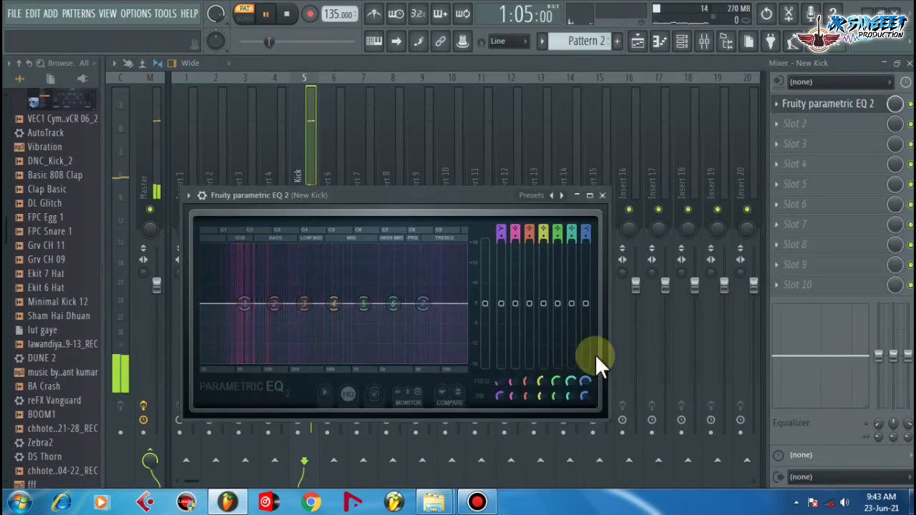
- Boost New Kick's lows with EQ band 1 near 81 Hz and band 2 slightly, then adjust high bands 6 and 7 during playback
drag(266, 309, 245, 278)
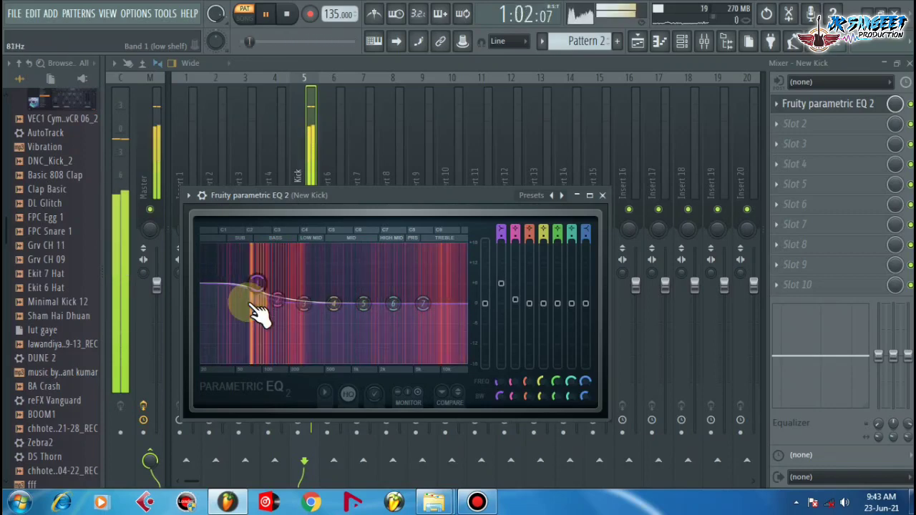
drag(441, 307, 442, 324)
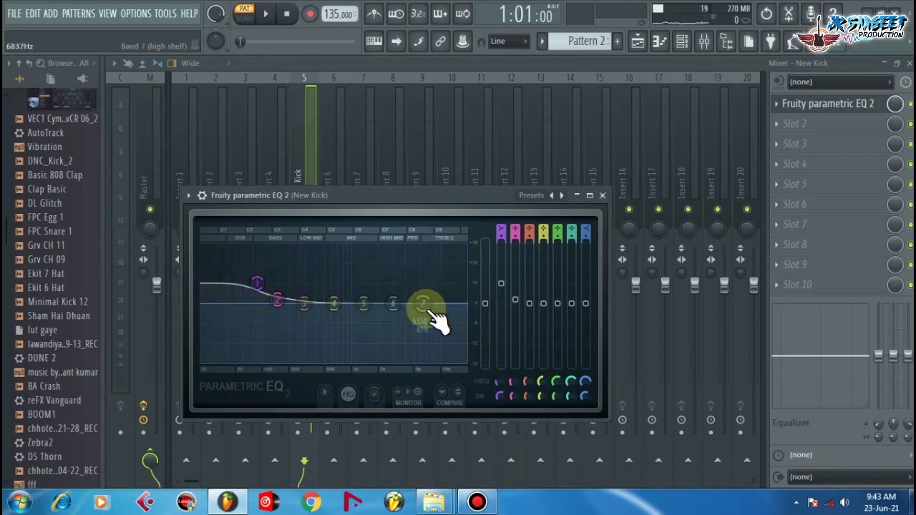
key(space)
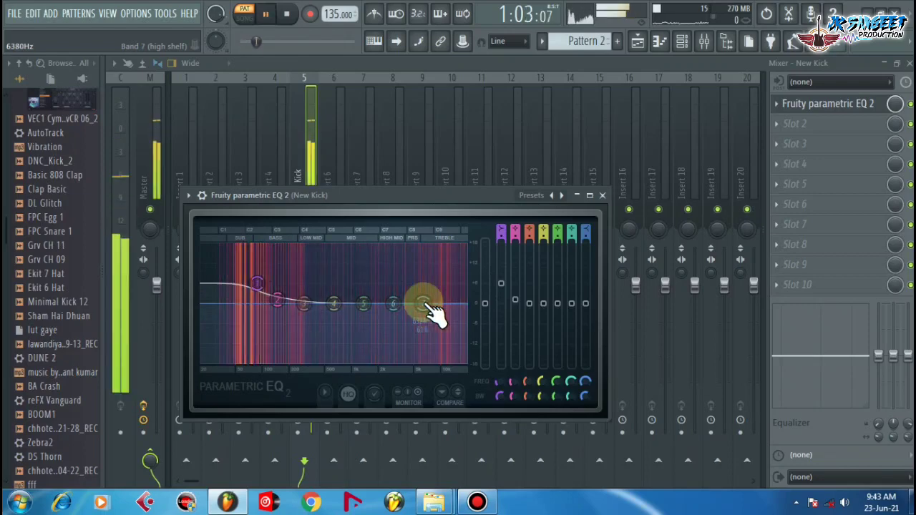
drag(447, 311, 452, 322)
drag(393, 304, 421, 314)
key(space)
- Show the channel rack over the playlist, find the Hats folder in the Drums pack, and audition samples up to Grv CH 13
click(637, 43)
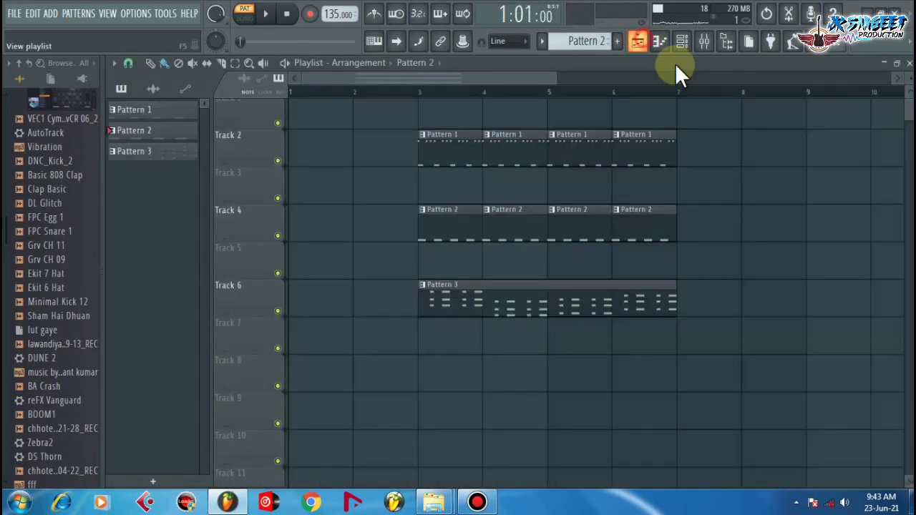
click(682, 41)
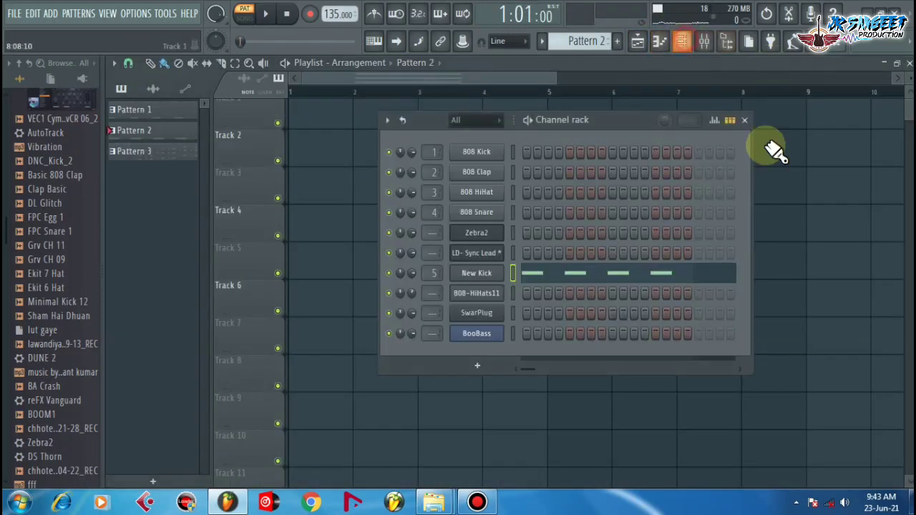
click(527, 123)
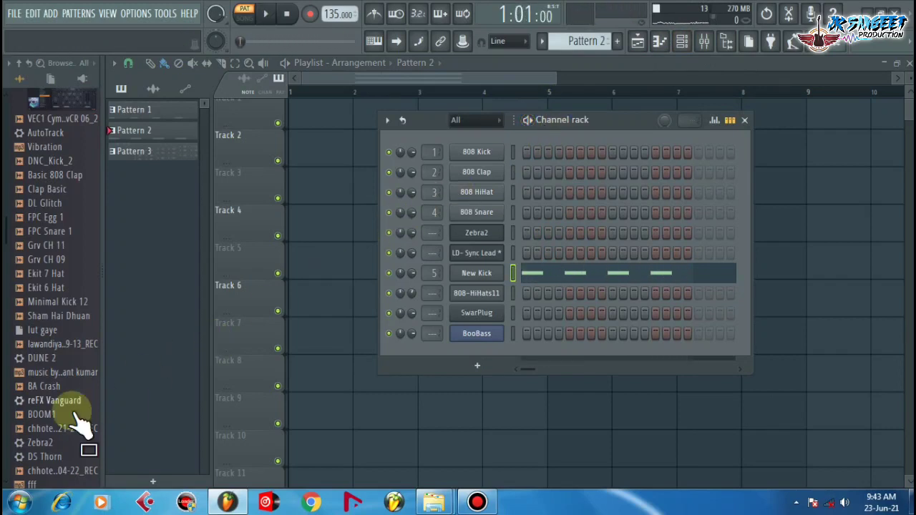
drag(64, 285, 66, 286)
scroll(57, 286, down, 15)
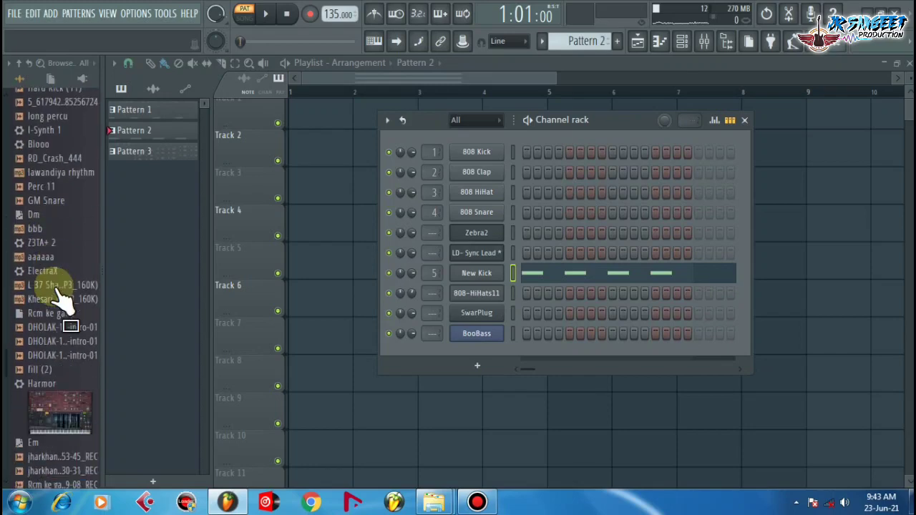
drag(61, 294, 61, 243)
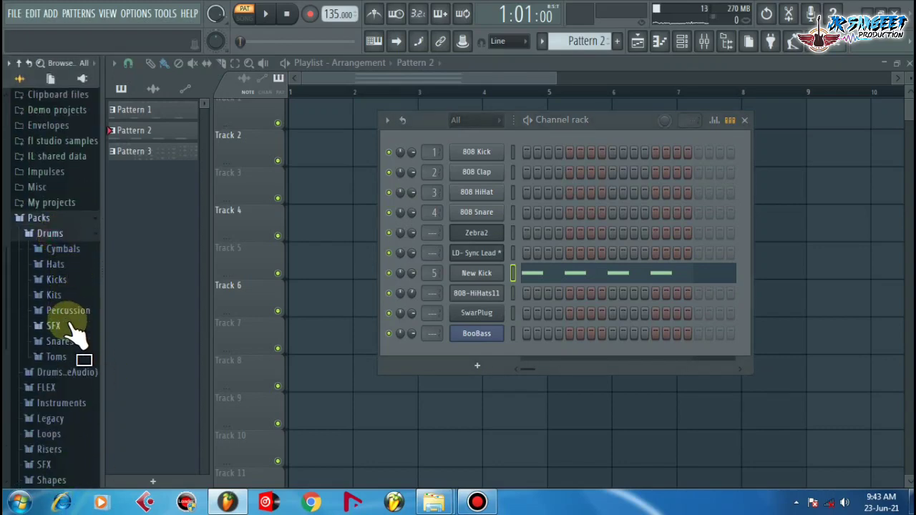
drag(63, 275, 79, 329)
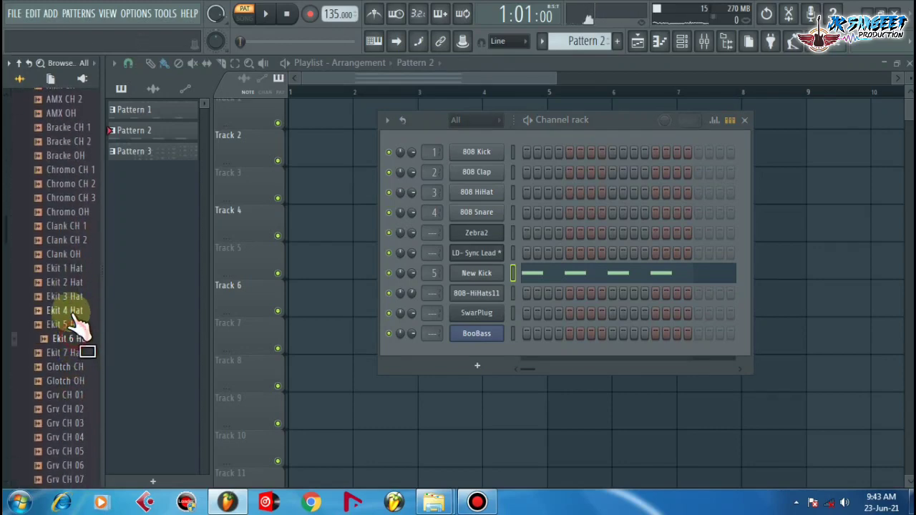
drag(72, 276, 65, 311)
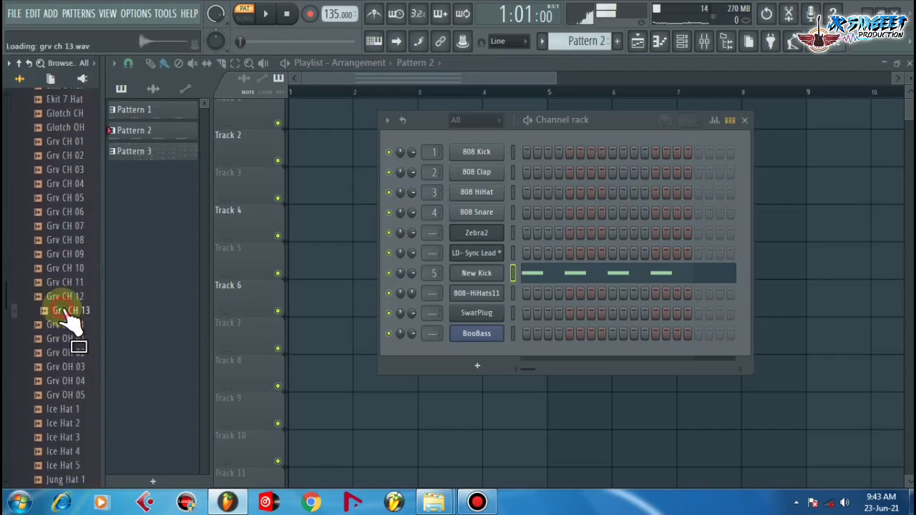
- Add Grv CH 13 as a new channel and fill every 4 steps of it in Pattern 2
drag(75, 342, 490, 361)
right_click(490, 359)
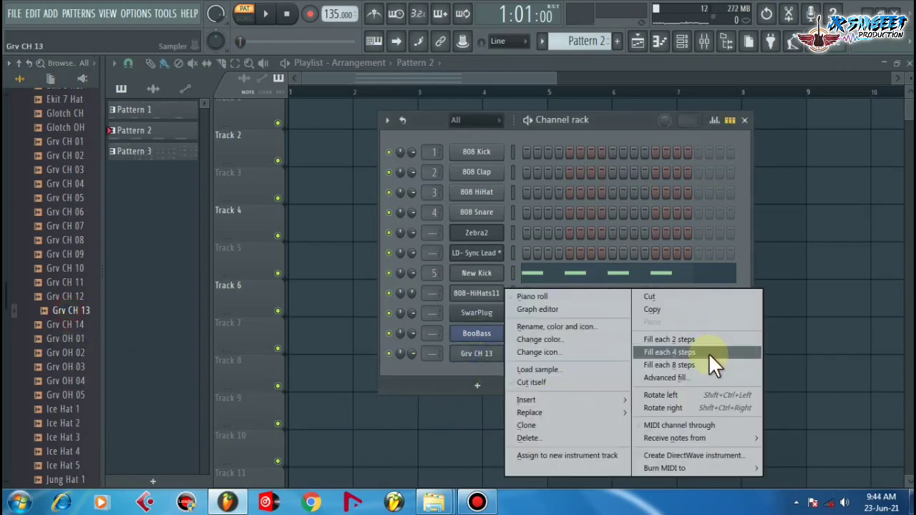
click(687, 352)
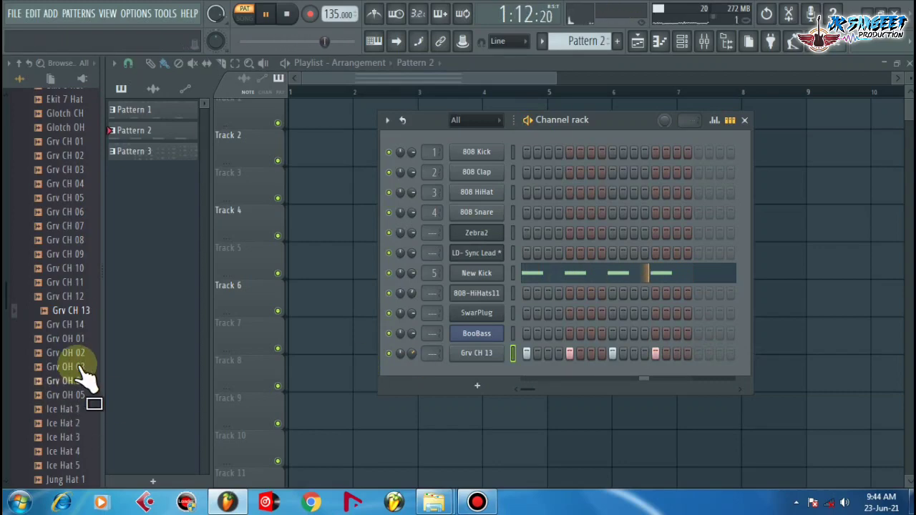
- Audition further hat samples such as Stomper OH and Stud CH 2 against the playing Pattern 2, and stop playback
scroll(82, 378, down, 10)
scroll(82, 378, up, 5)
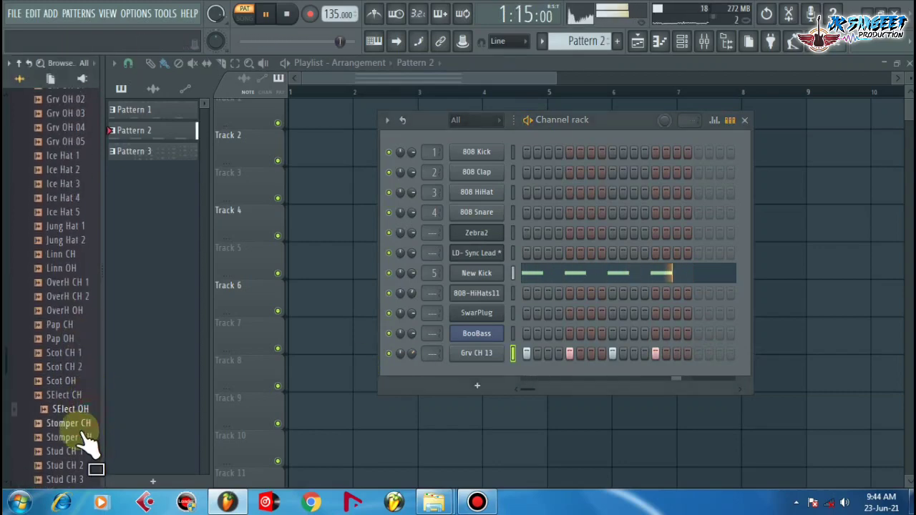
click(80, 437)
click(78, 466)
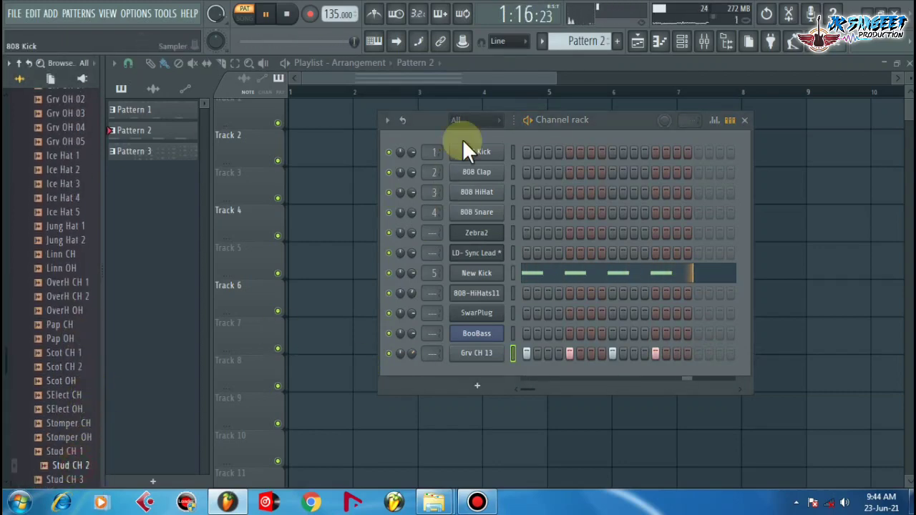
key(space)
- Collapse the Hats folder, open the Snares folder of the Drums pack, and preview its first samples
scroll(55, 272, up, 10)
scroll(57, 272, up, 8)
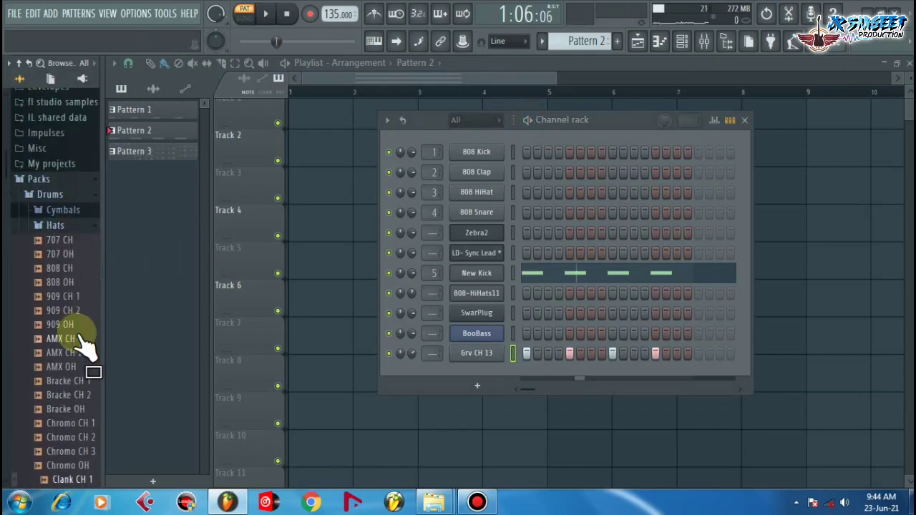
click(75, 226)
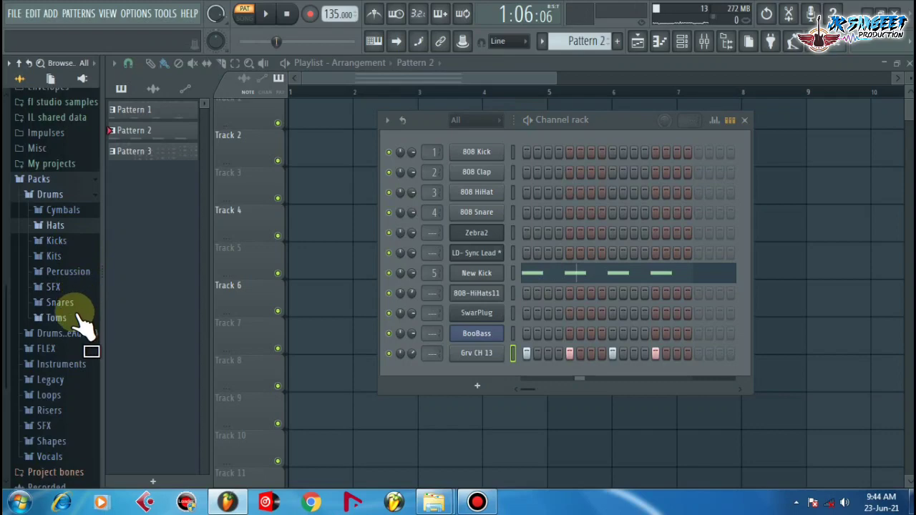
click(70, 318)
click(60, 254)
click(64, 236)
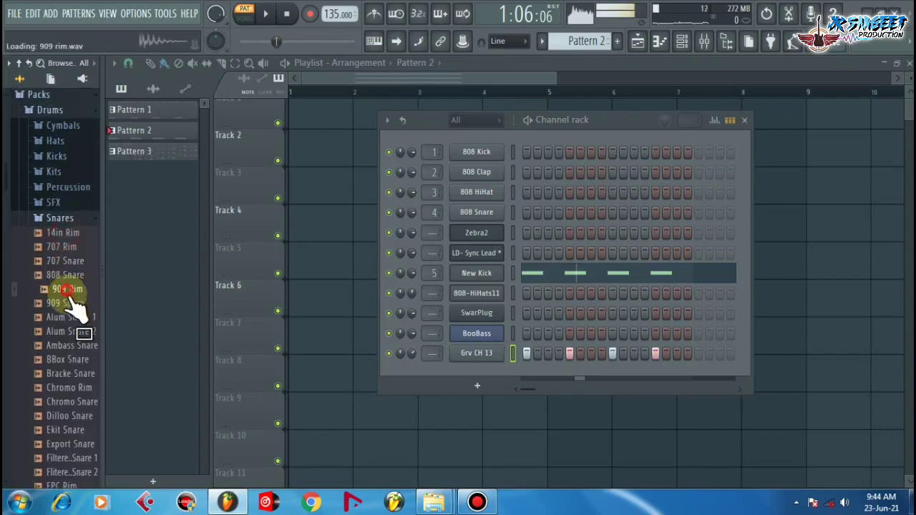
- Audition the snare samples one after another down to Grv Snareclap 06
scroll(80, 361, down, 4)
click(73, 345)
click(73, 359)
click(75, 373)
click(73, 415)
click(76, 387)
click(79, 374)
scroll(81, 397, down, 2)
click(81, 401)
click(80, 430)
click(76, 443)
click(75, 458)
click(75, 444)
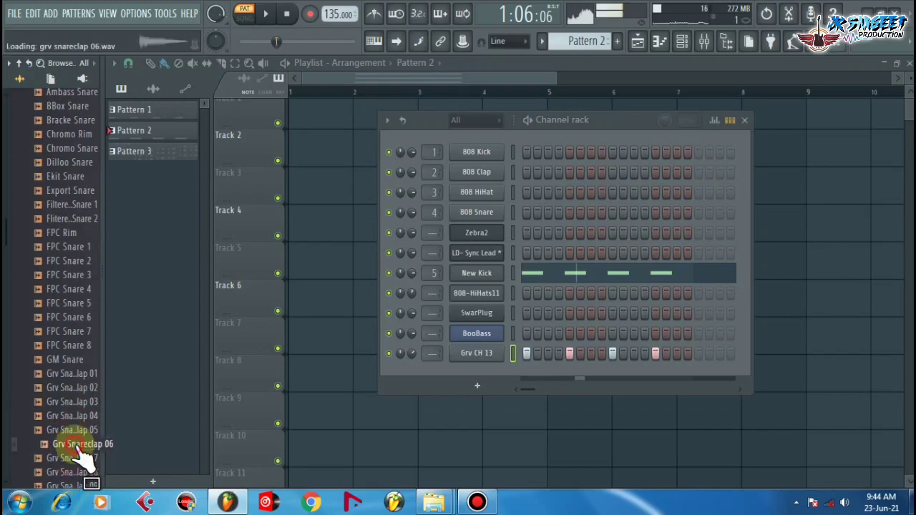
- Add Grv Snareclap 06 as a new channel and adjust its sample with a longer fade out and slightly lower volume
drag(80, 452, 482, 389)
click(493, 372)
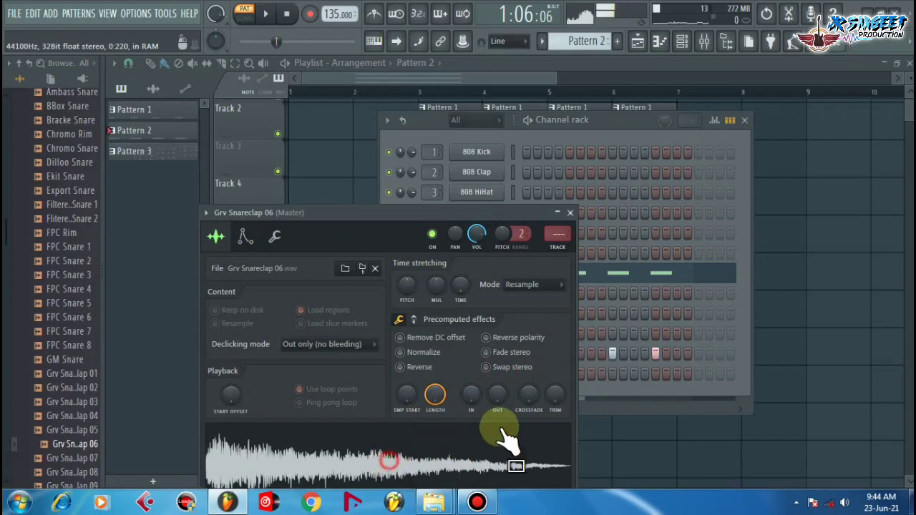
click(494, 450)
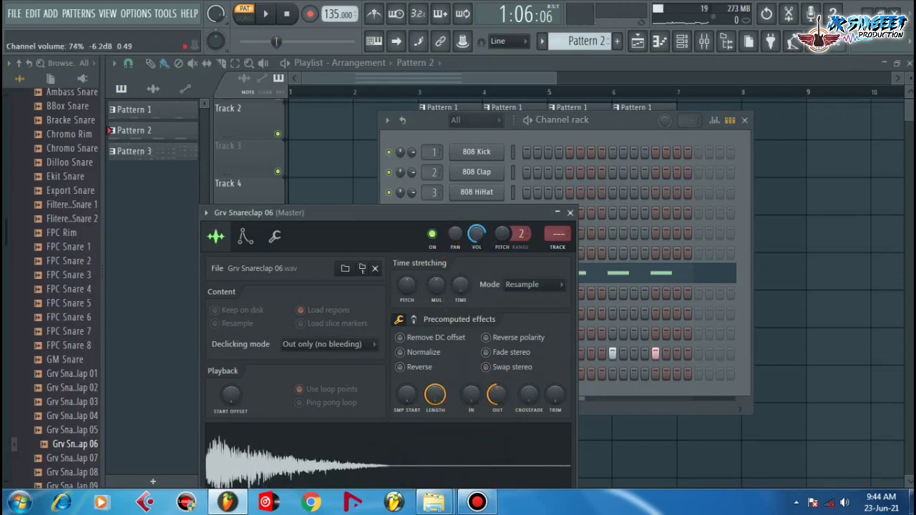
click(452, 440)
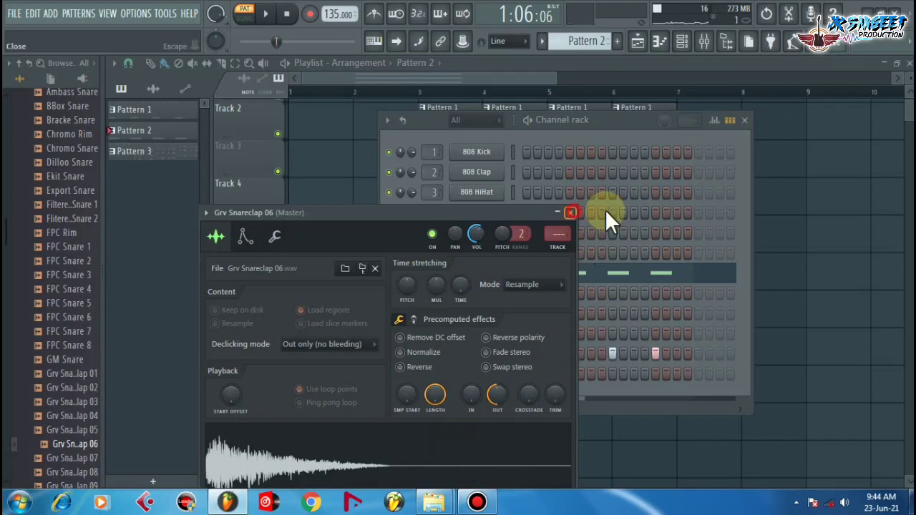
- Close the sample settings, place Grv Snareclap 06 hits on steps 5 and 13, and play Pattern 2
click(573, 212)
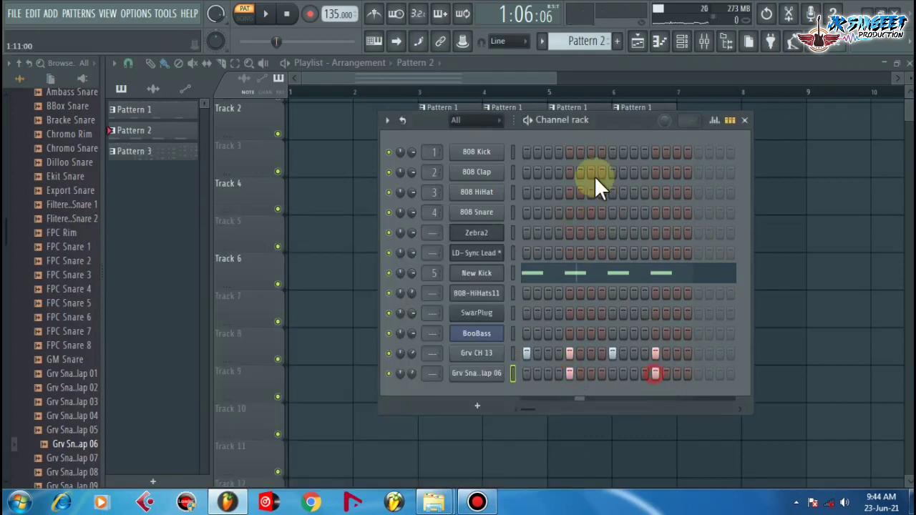
key(space)
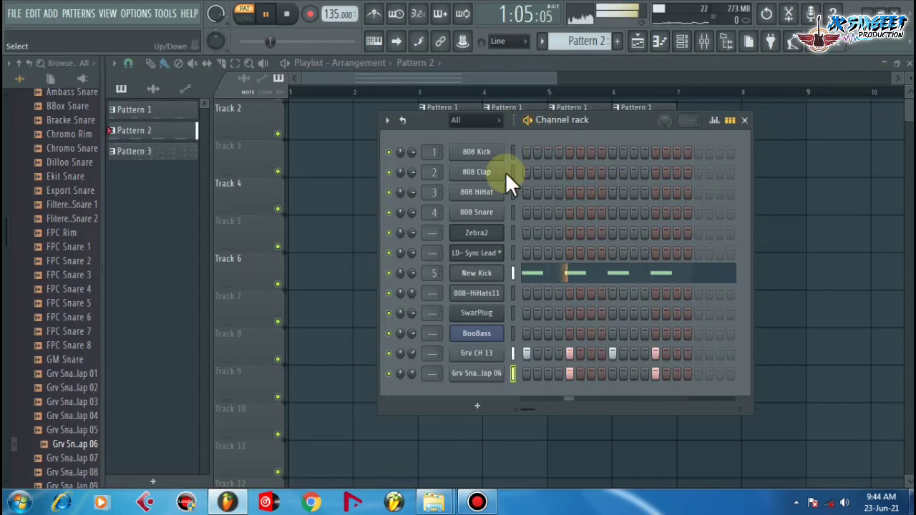
key(space)
click(476, 502)
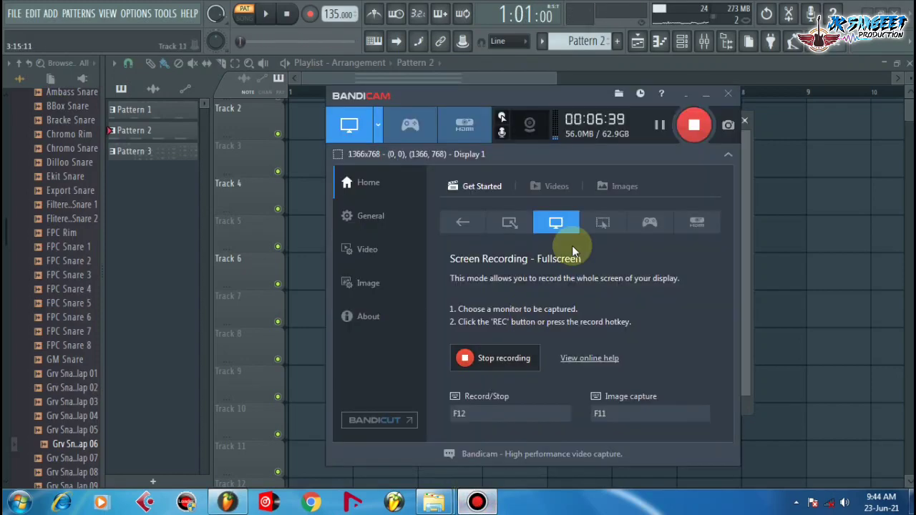
click(690, 94)
- Play Pattern 2 briefly, and play the whole arrangement in the playlist from bar 3 in song mode
key(space)
key(space)
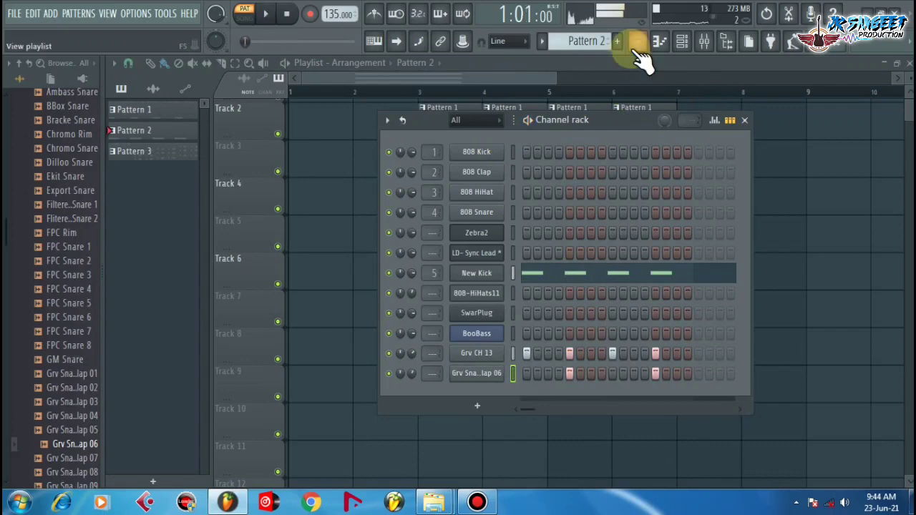
click(636, 45)
click(421, 91)
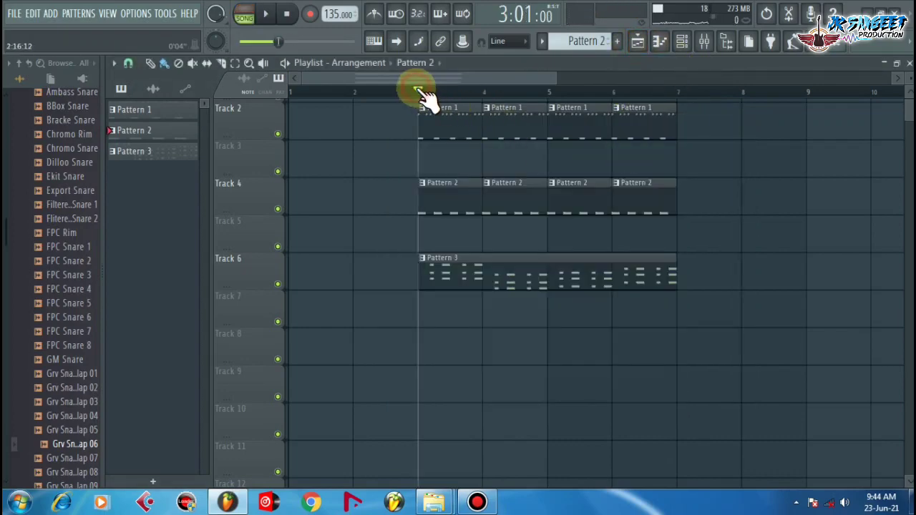
scroll(421, 91, down, 3)
key(space)
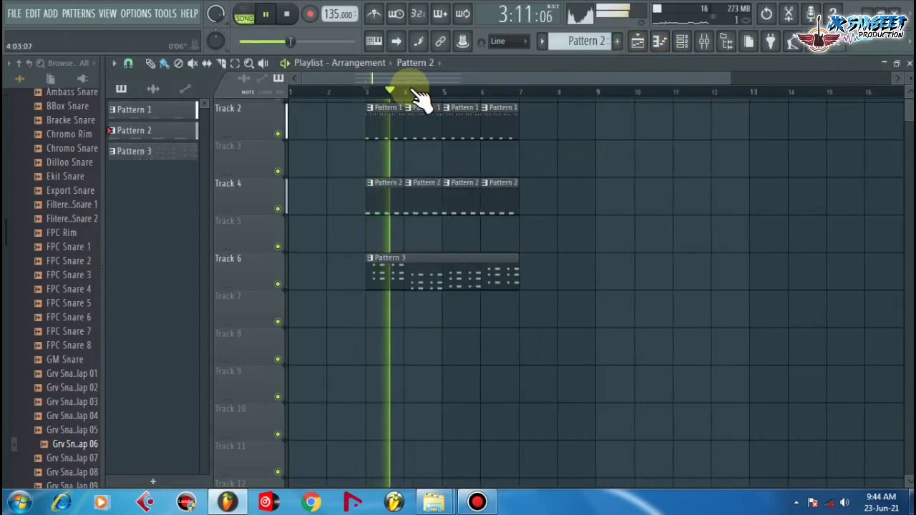
scroll(384, 91, up, 3)
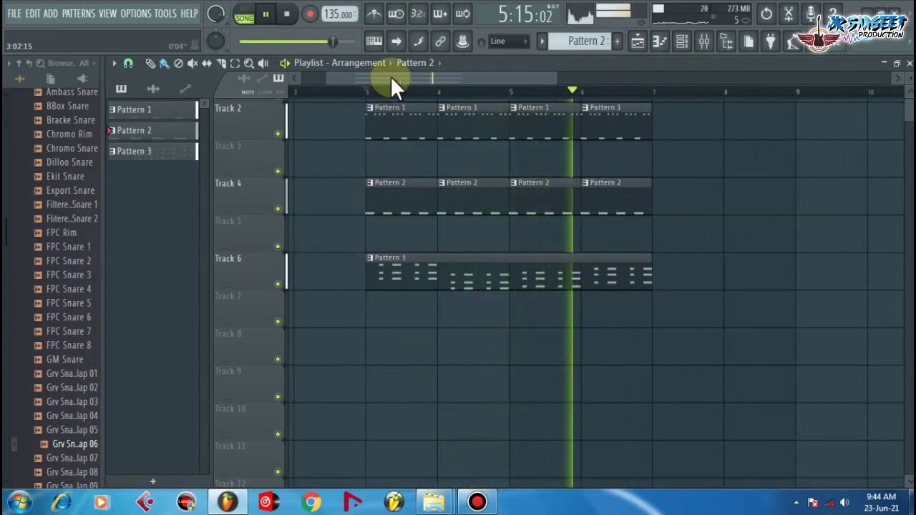
key(space)
drag(390, 75, 377, 79)
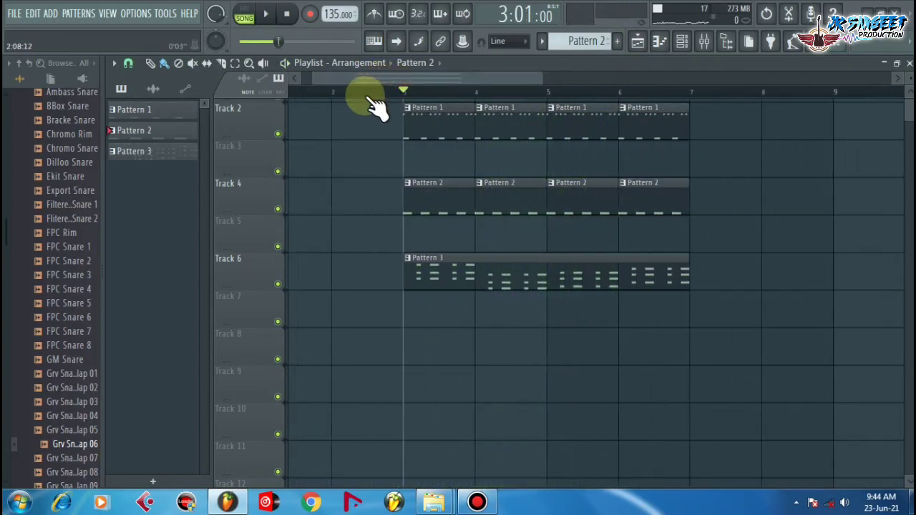
- Select all Pattern 1, 2 and 3 clips from bar 3 to bar 7 and duplicate them to start at bar 7
click(512, 288)
scroll(468, 280, up, 1)
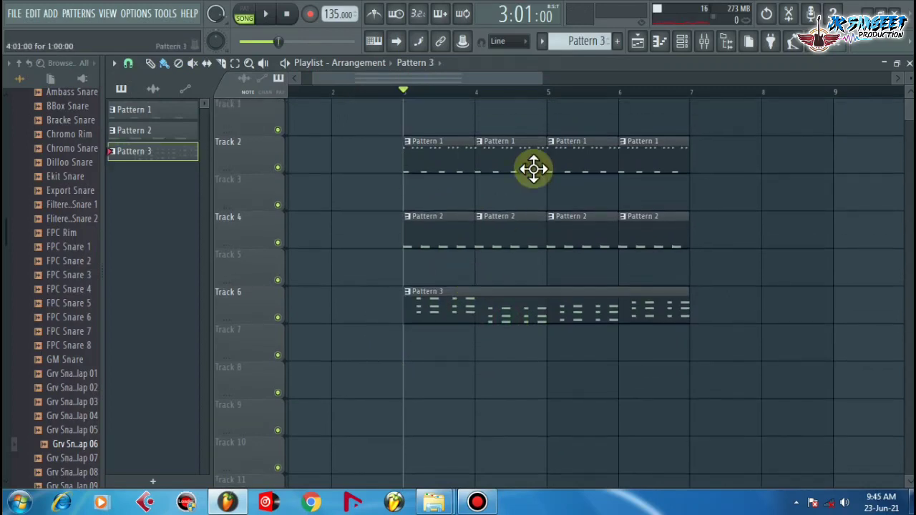
drag(735, 167, 390, 386)
key(ctrl+b)
scroll(394, 322, right, 2)
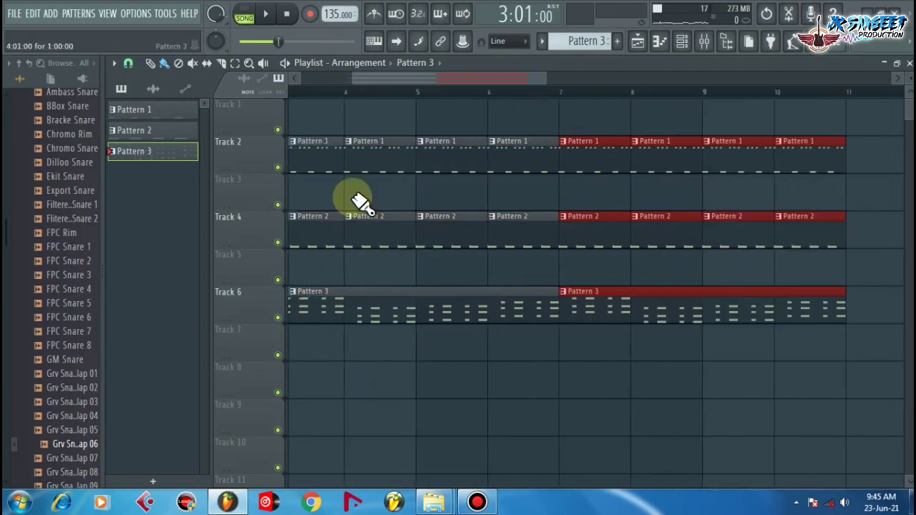
drag(435, 79, 354, 68)
scroll(442, 102, down, 2)
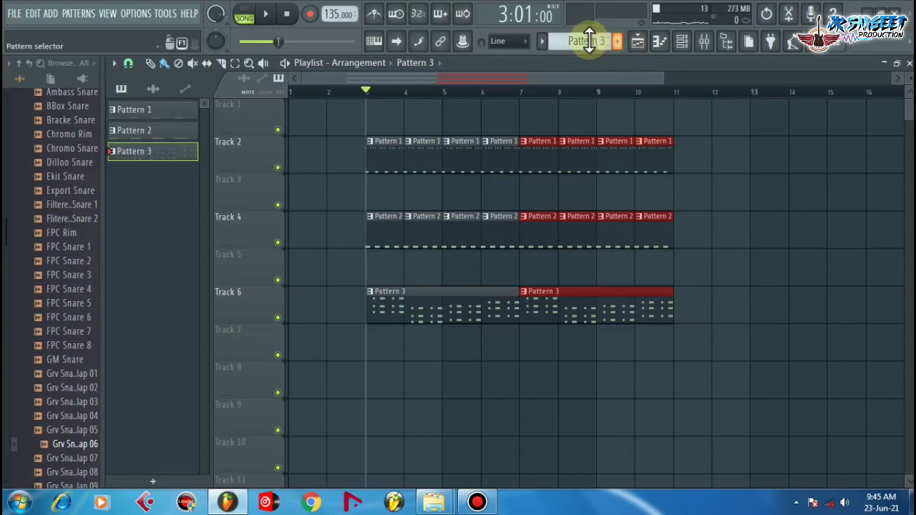
- Create a new empty Pattern 4 for the next part
click(617, 41)
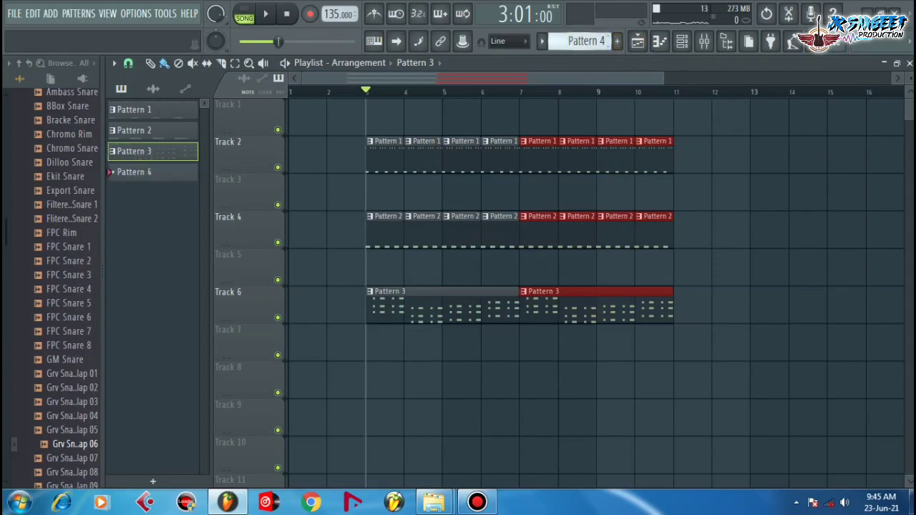
drag(589, 45, 590, 40)
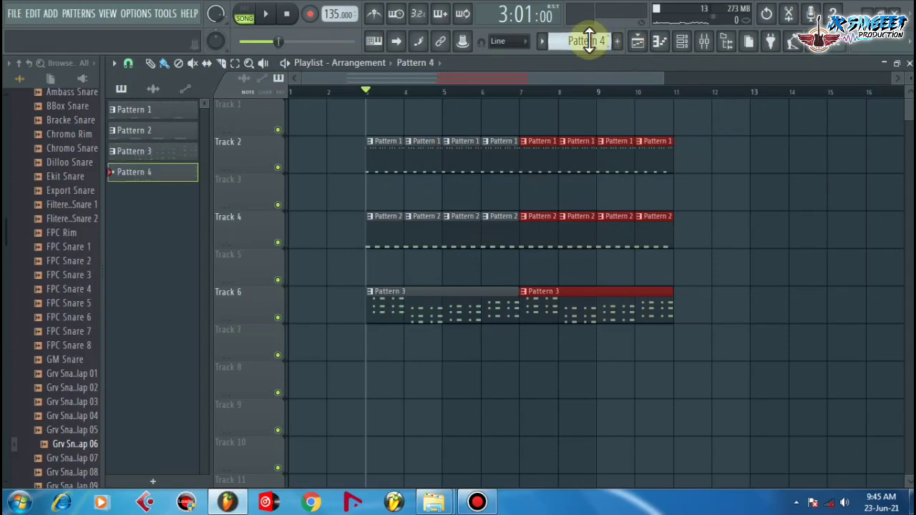
scroll(368, 100, up, 1)
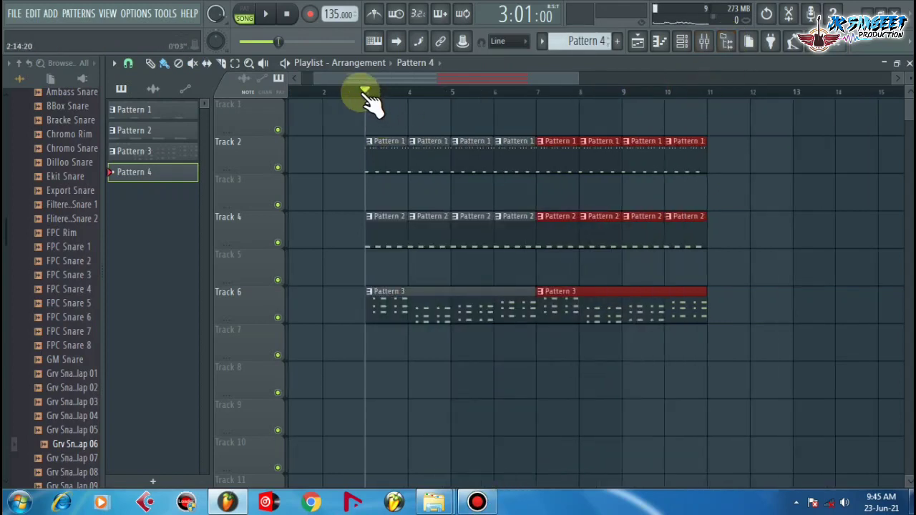
scroll(353, 89, up, 1)
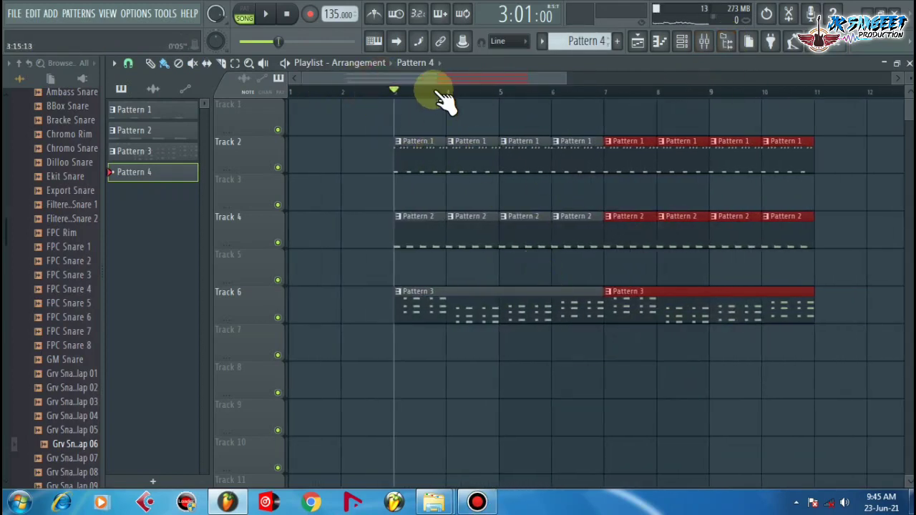
scroll(438, 93, down, 2)
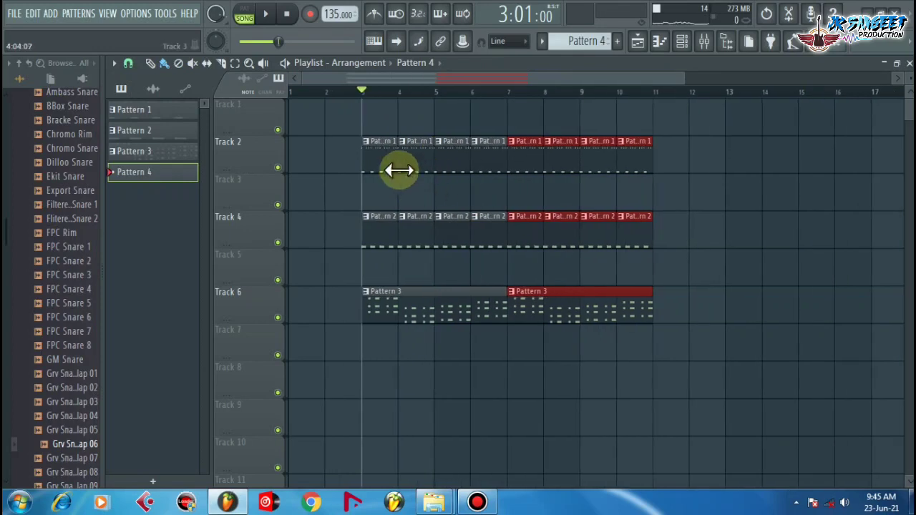
- Try removing the Pattern 1 clips on Track 2 from bar 3 to bar 7, play the arrangement, and undo the removal
right_click(393, 165)
right_click(433, 168)
right_click(470, 172)
key(space)
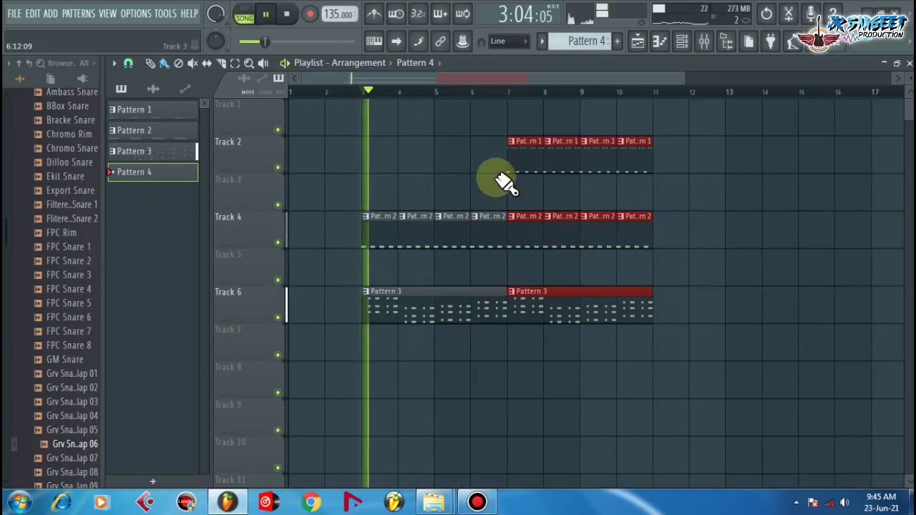
key(space)
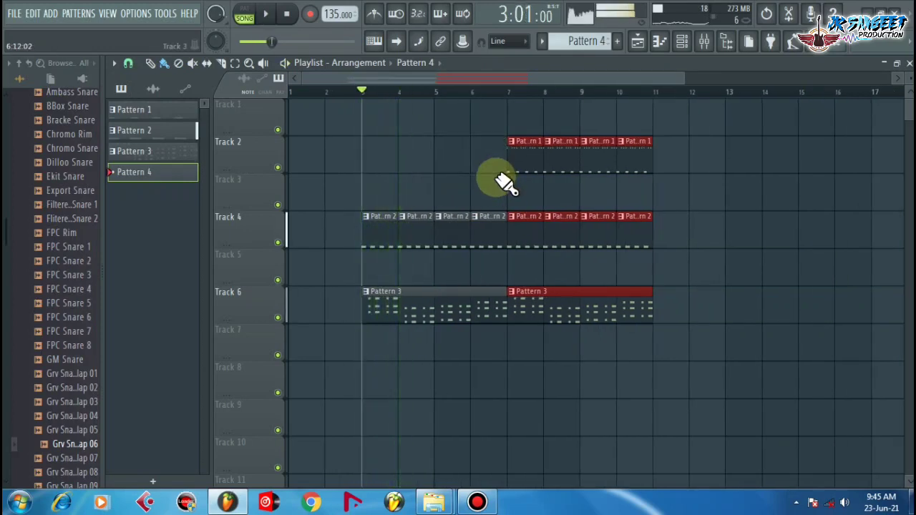
key(ctrl+z)
- Delete the four Pattern 2 clips on Track 4 from bar 3 to bar 7 and play the arrangement briefly
right_click(385, 239)
right_click(422, 239)
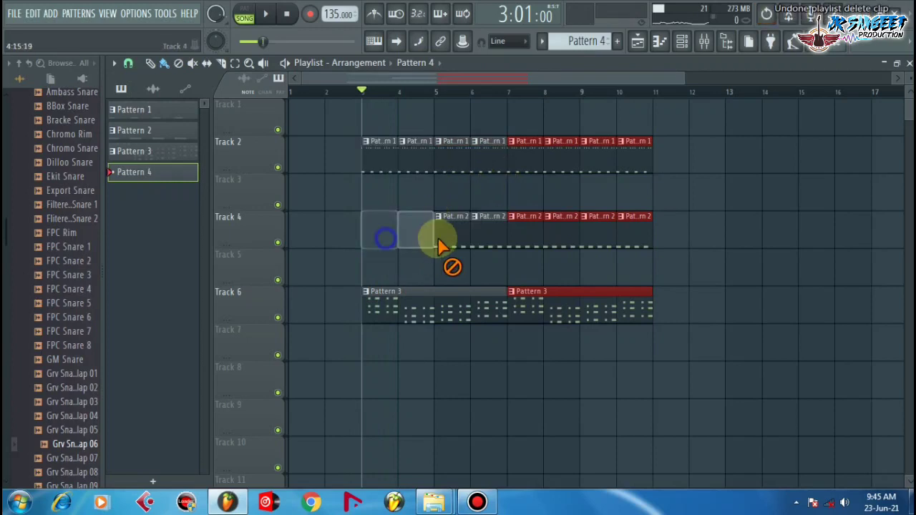
right_click(452, 239)
right_click(482, 239)
key(space)
key(space)
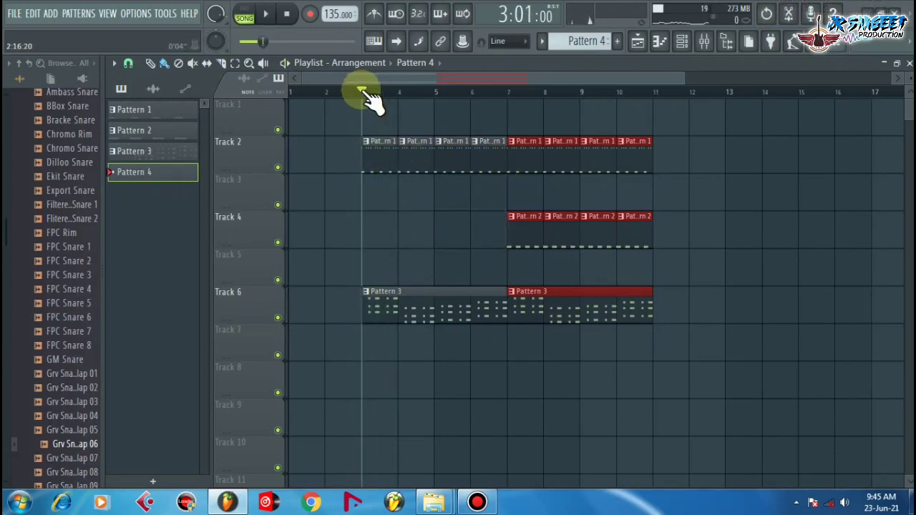
- Arm recording without choosing a recording type and enable the countdown before recording
scroll(372, 79, up, 3)
drag(377, 78, 283, 81)
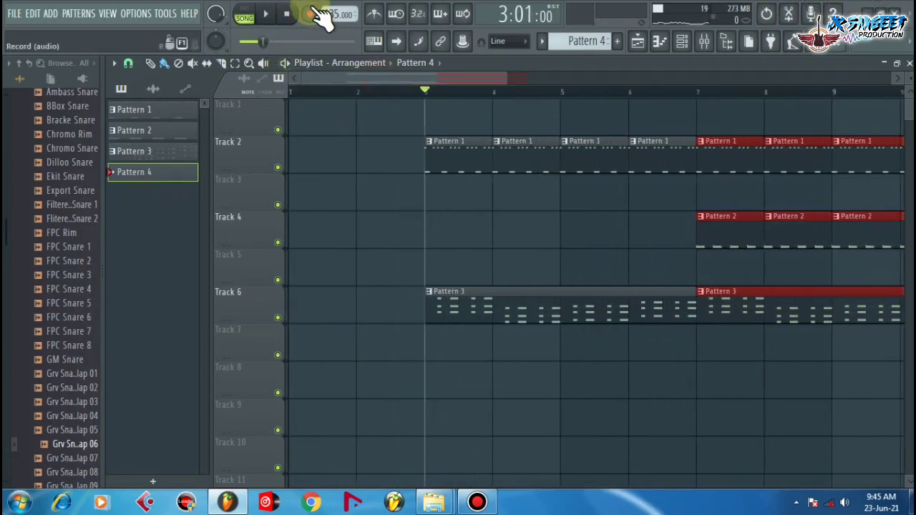
click(311, 16)
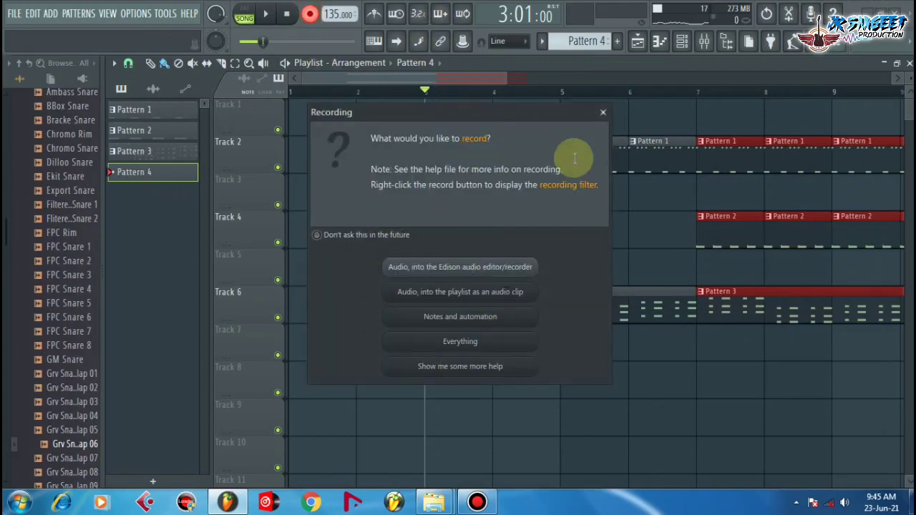
click(602, 113)
click(417, 14)
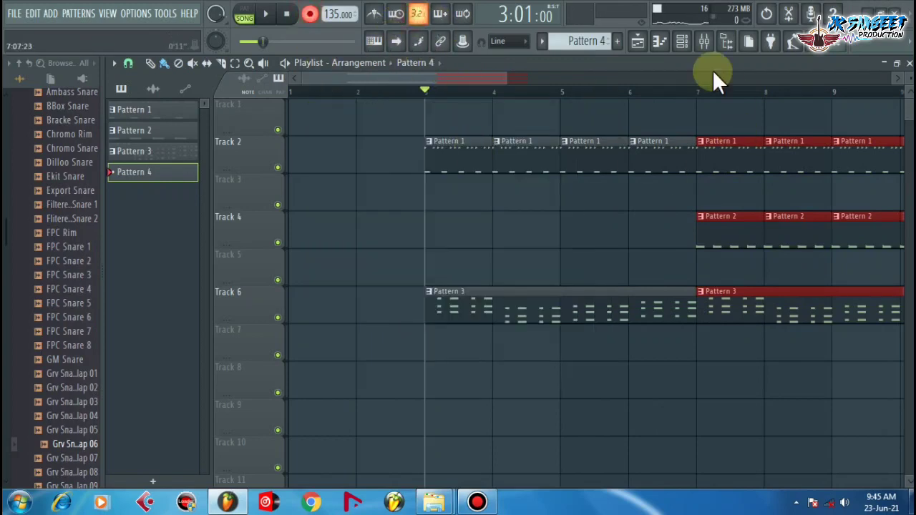
- Select the Zebra2 channel in the channel rack, try out a few notes, and return to the playlist
click(680, 41)
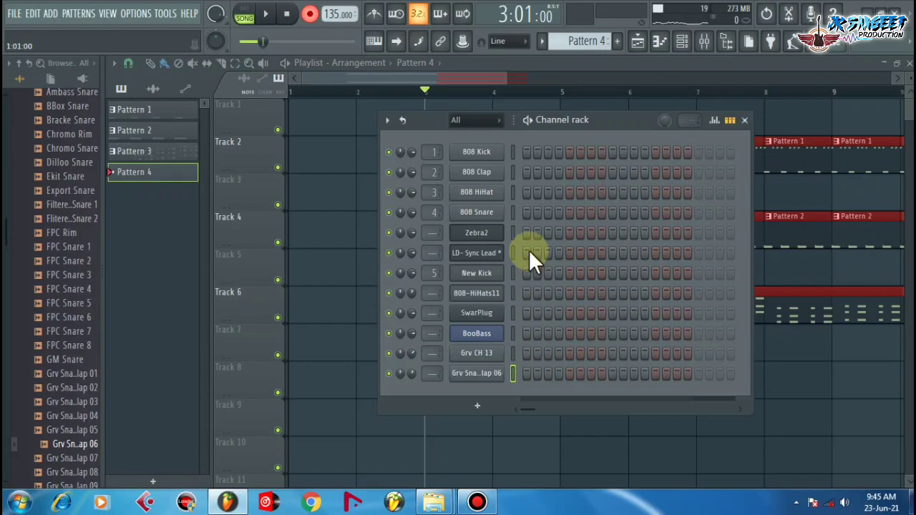
click(512, 232)
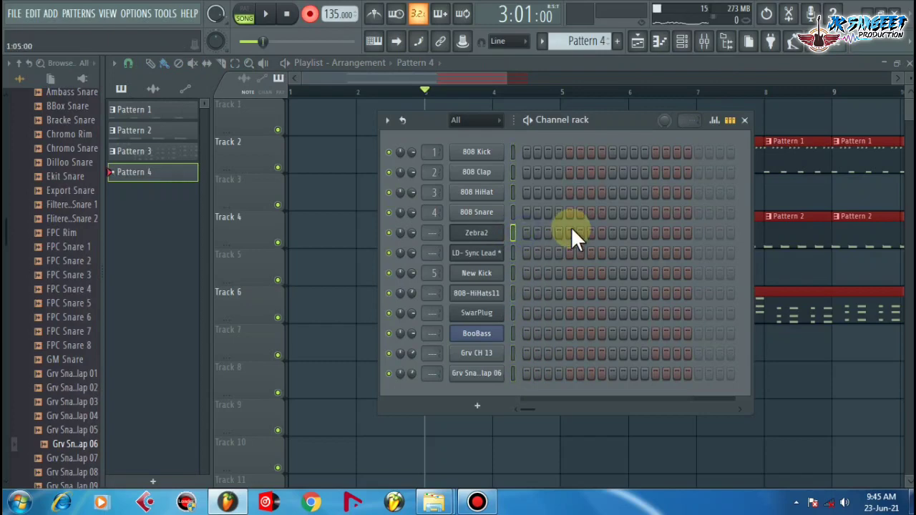
key(2)
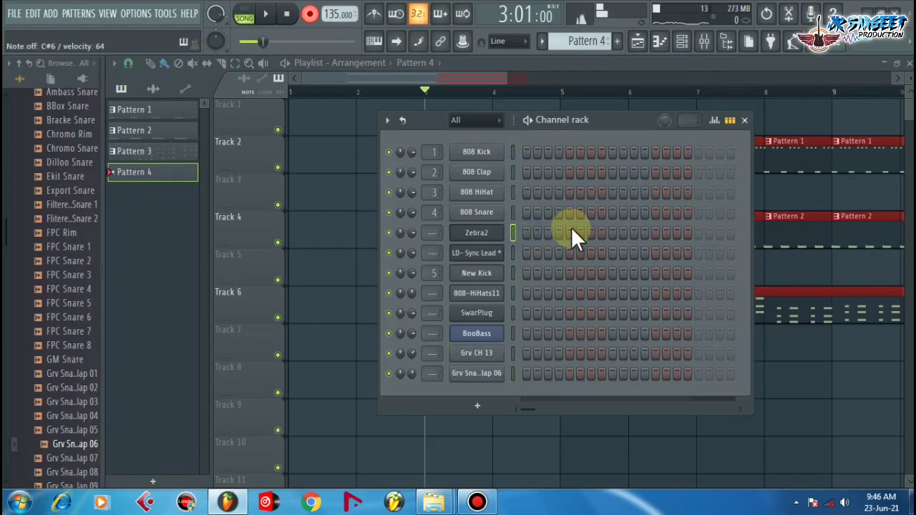
key(6)
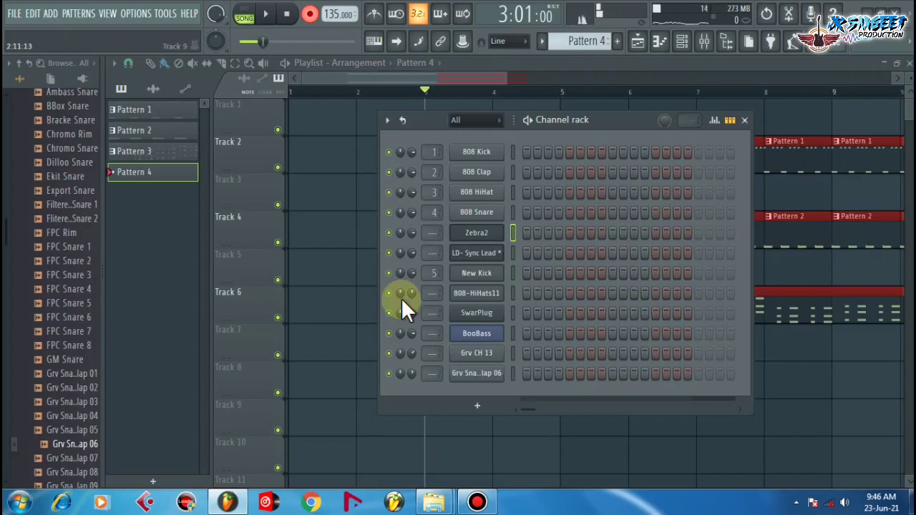
click(638, 44)
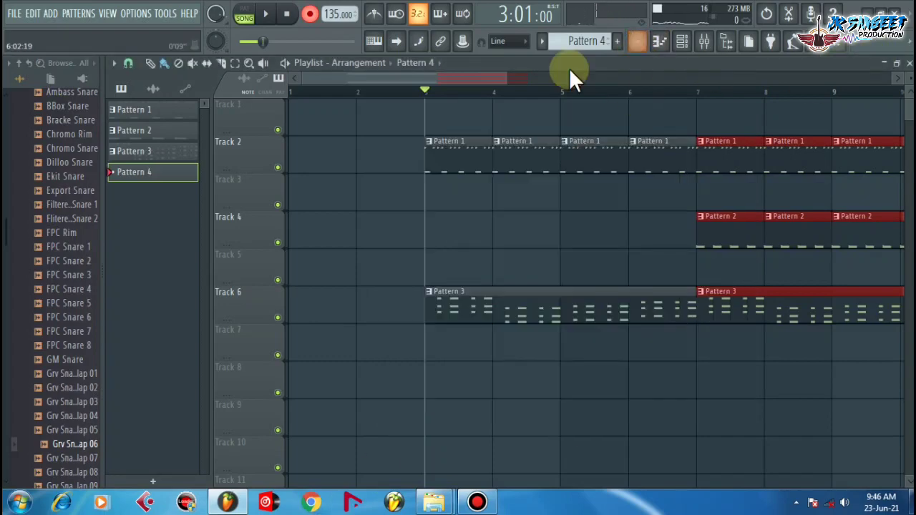
- Record a Zebra2 take into Pattern 4 as notes and automation, undo that take, and start recording again
click(308, 16)
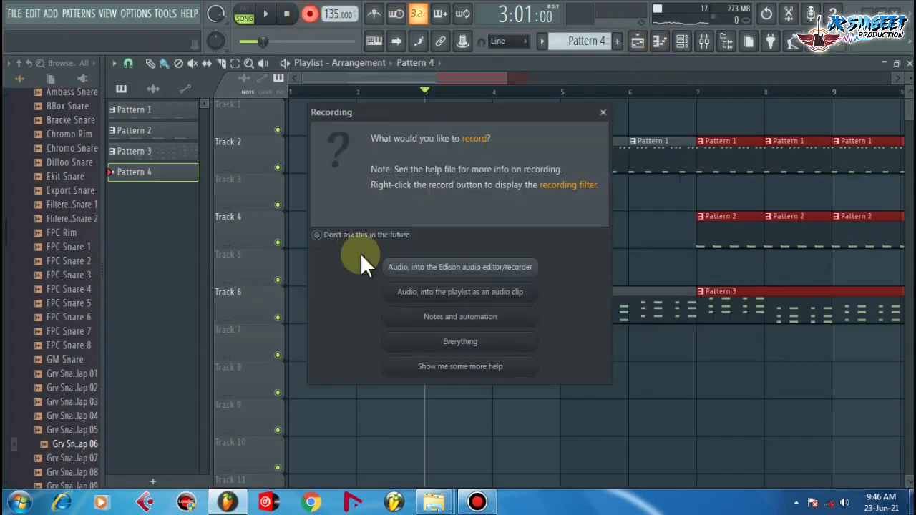
click(422, 317)
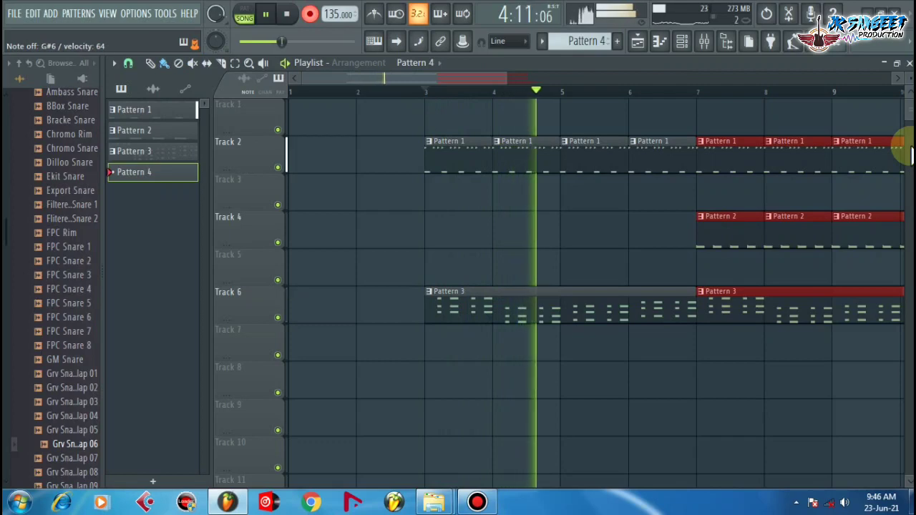
key(space)
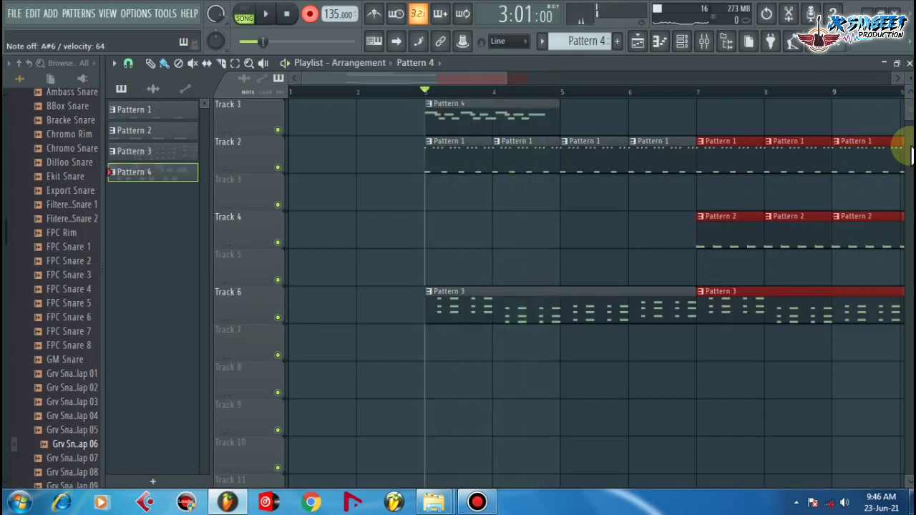
key(ctrl+z)
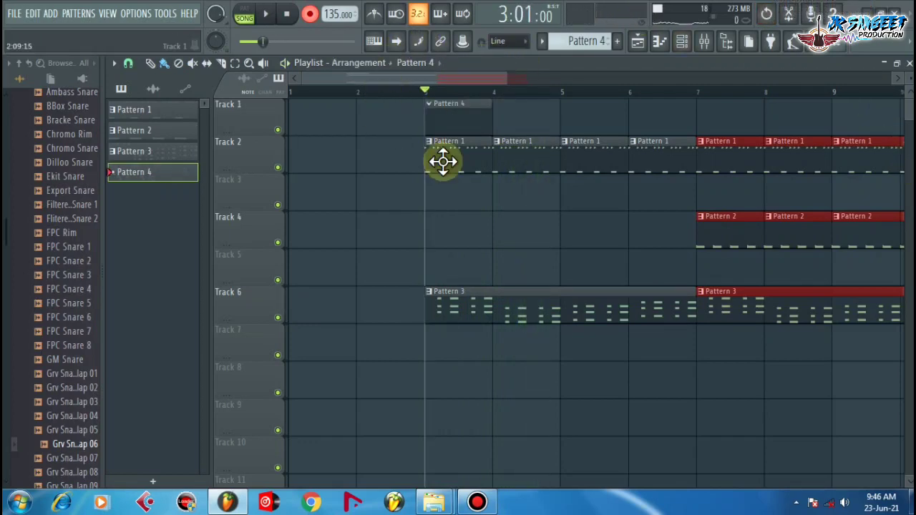
key(space)
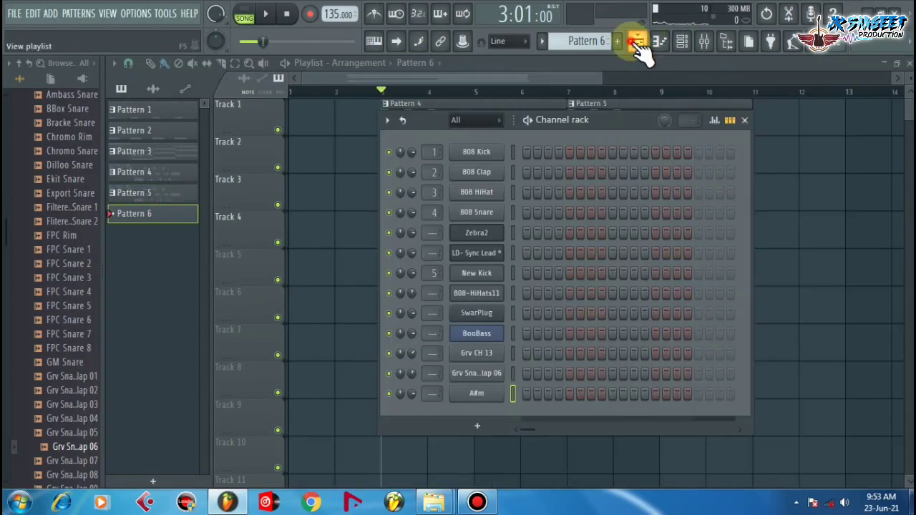
- Replace the A#m sampler channel in the channel rack with reFX Nexus
click(638, 43)
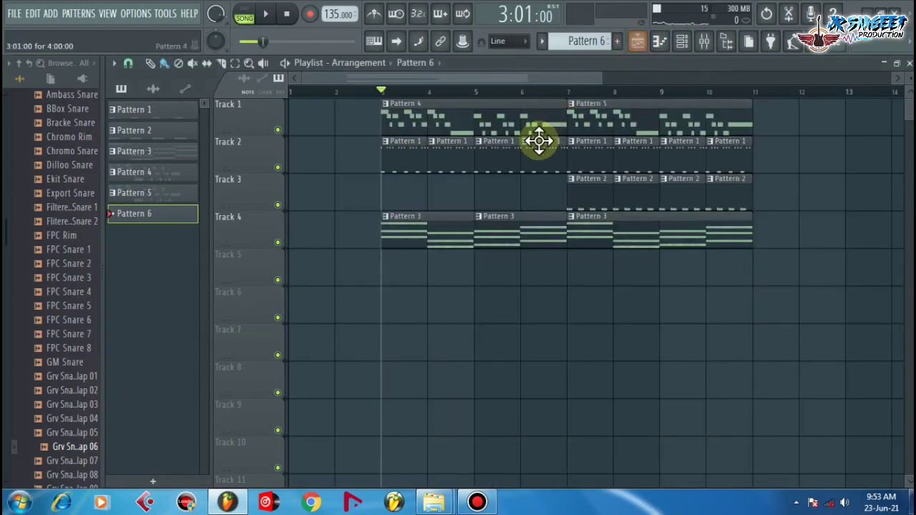
click(685, 43)
right_click(494, 398)
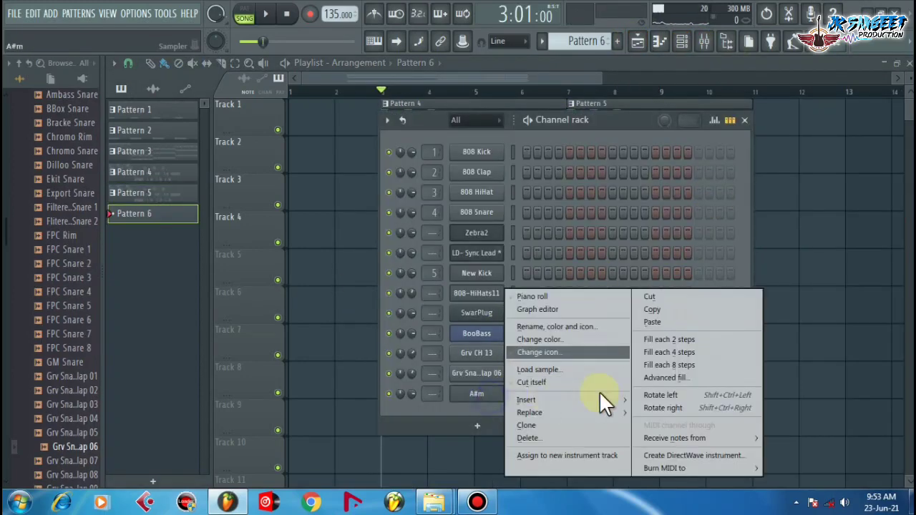
mouse_move(599, 407)
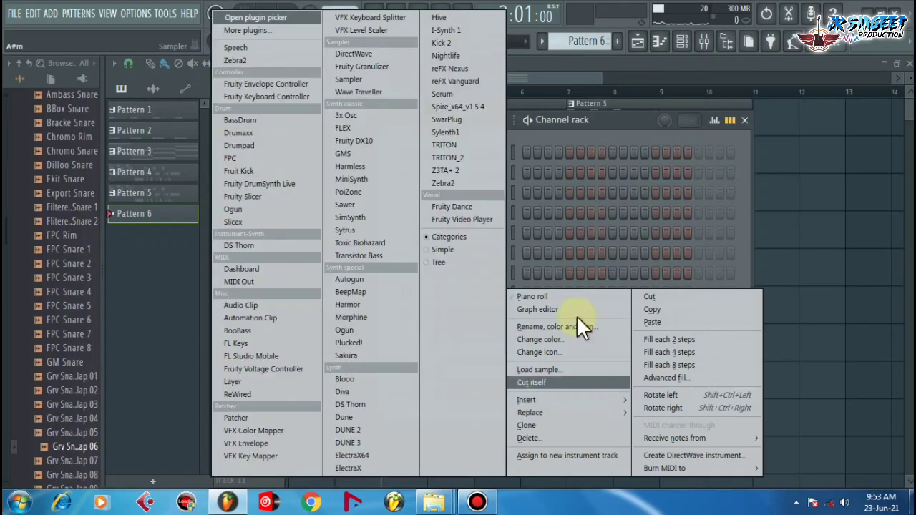
click(480, 68)
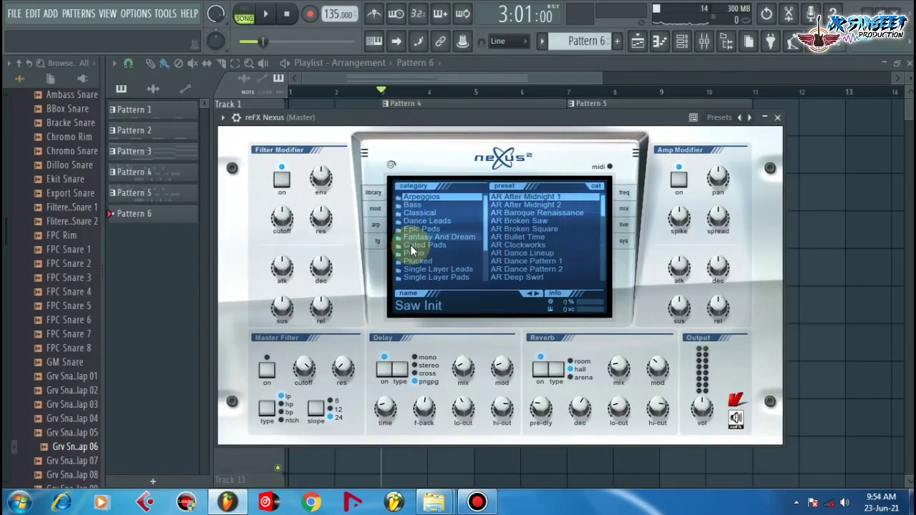
- Load the PN Ballad Epiano 1 preset from the Piano category in reFX Nexus and close the plugin window
click(419, 253)
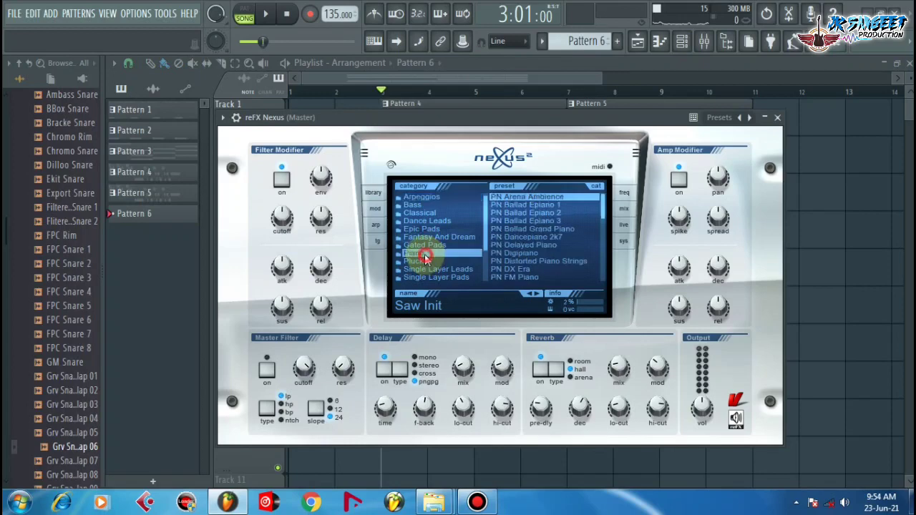
click(520, 205)
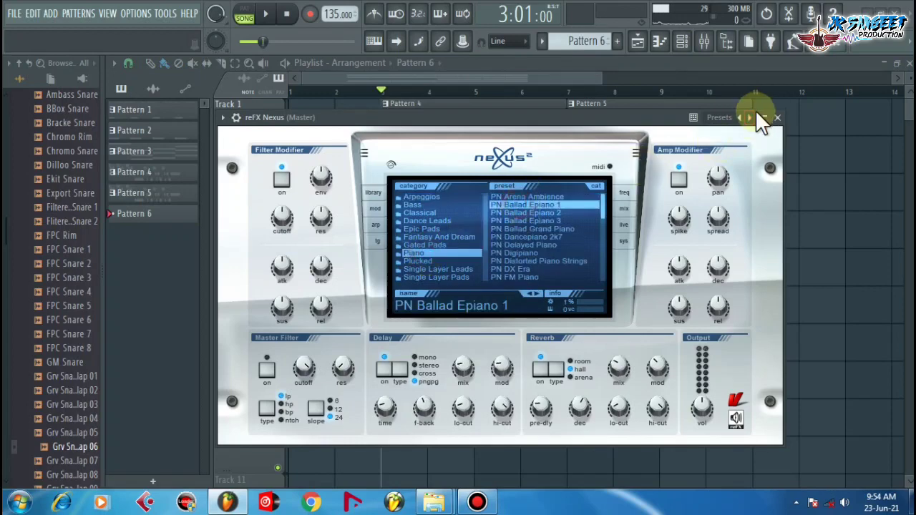
click(778, 120)
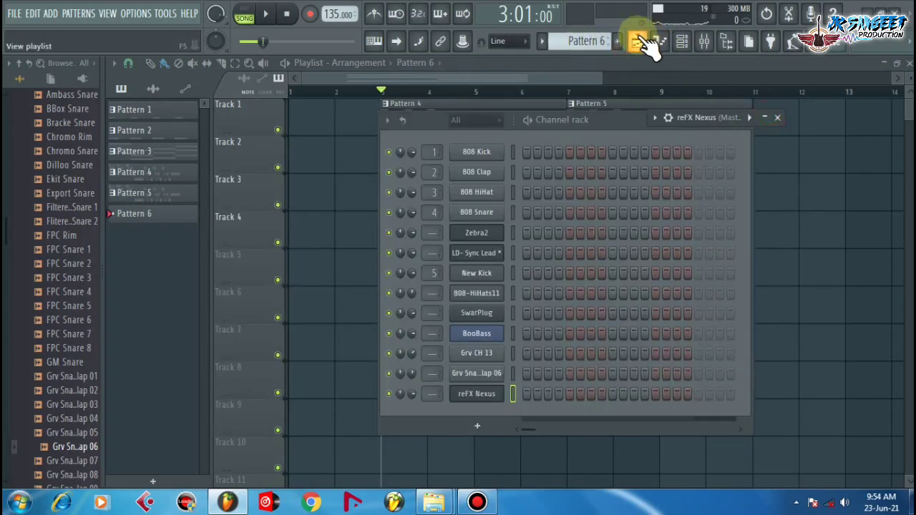
- Play the arrangement briefly in the playlist from bar 3 to hear it with reFX Nexus
click(637, 40)
key(space)
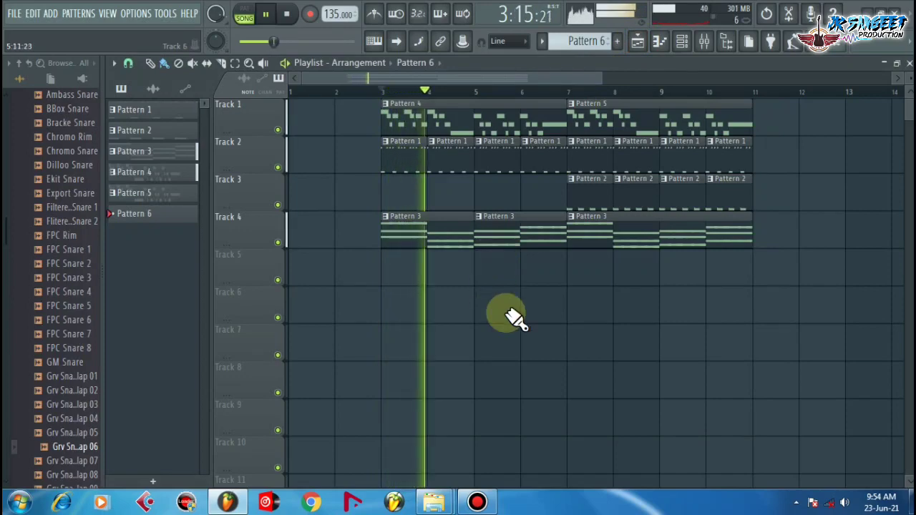
key(space)
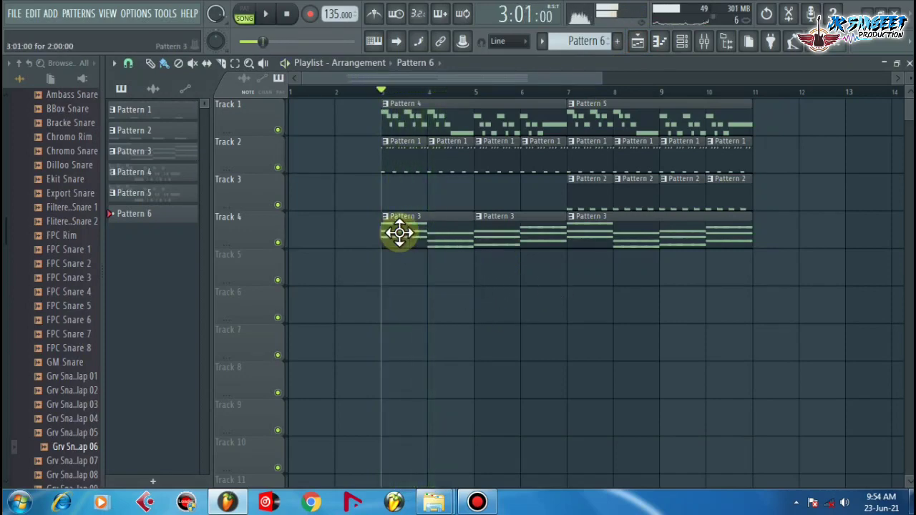
- Cut the reFX Nexus notes out of Pattern 3 and switch to the empty Pattern 6
click(686, 41)
click(685, 42)
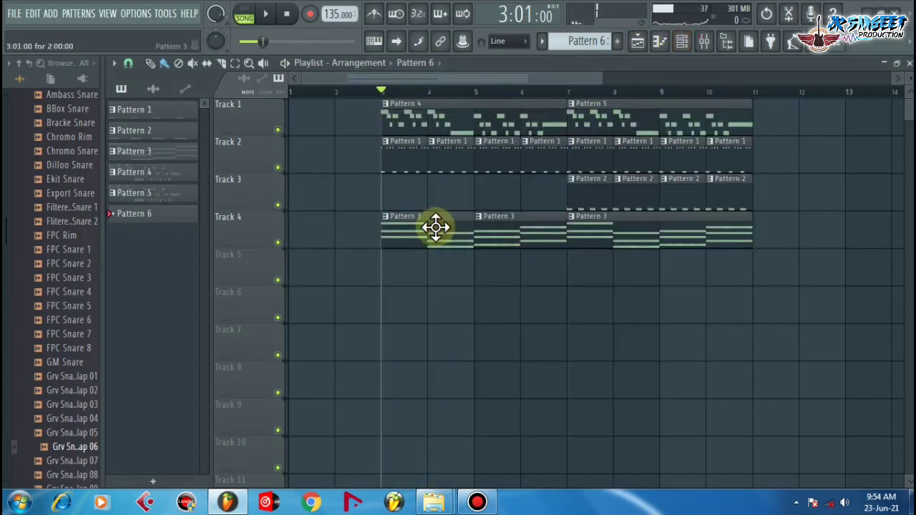
click(438, 225)
click(684, 41)
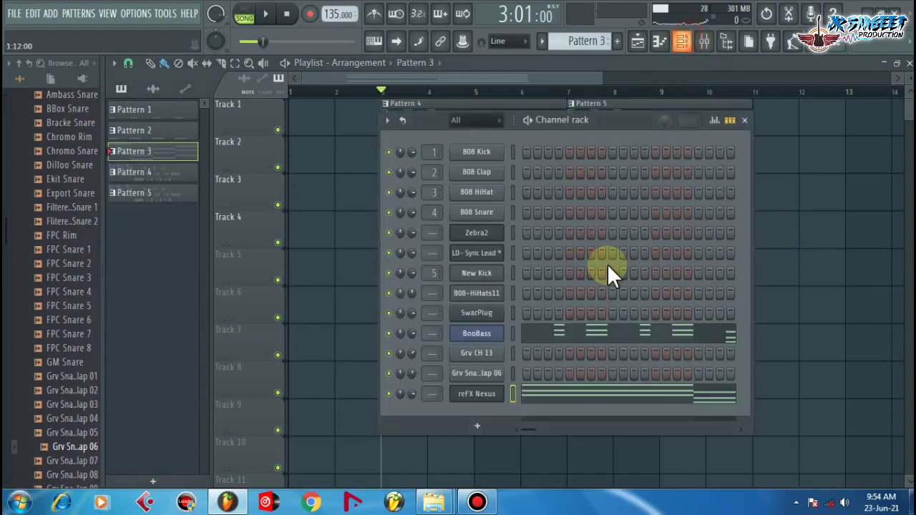
right_click(493, 395)
click(707, 296)
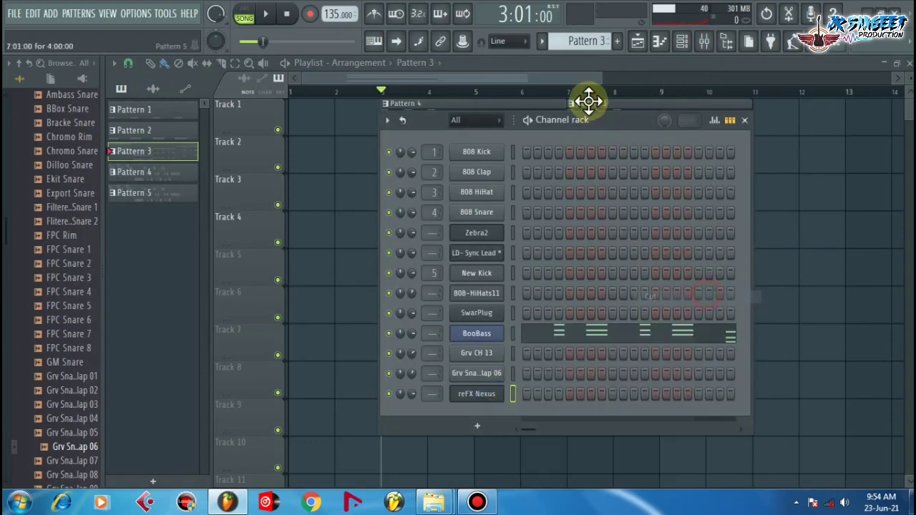
scroll(587, 40, down, 2)
scroll(587, 40, down, 1)
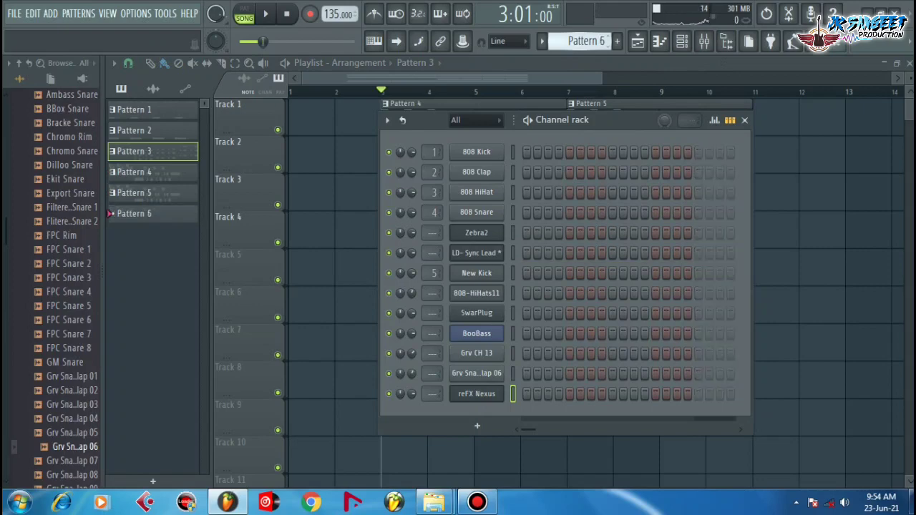
- Paste the cut notes into the reFX Nexus channel of Pattern 6
right_click(511, 395)
click(664, 324)
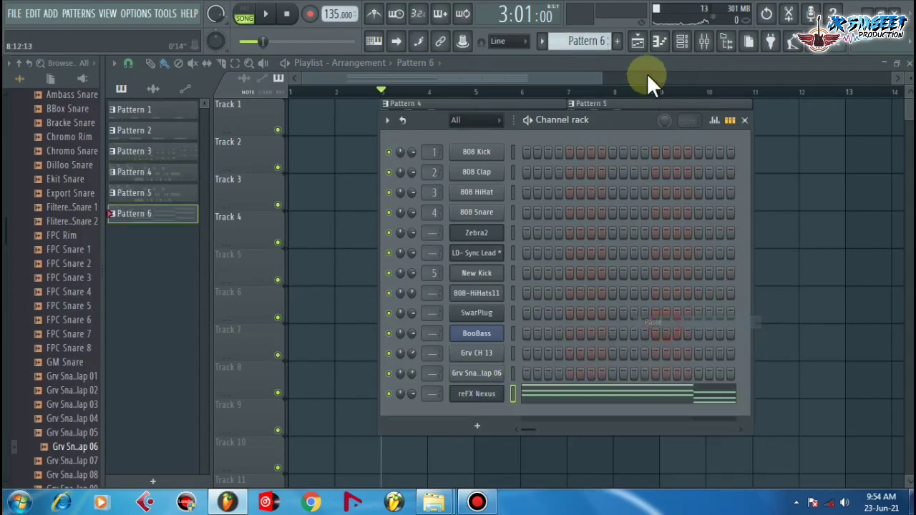
- Try a Pattern 6 clip on Track 5 at bar 3 during song playback, and delete the clip again
key(space)
click(639, 44)
click(383, 272)
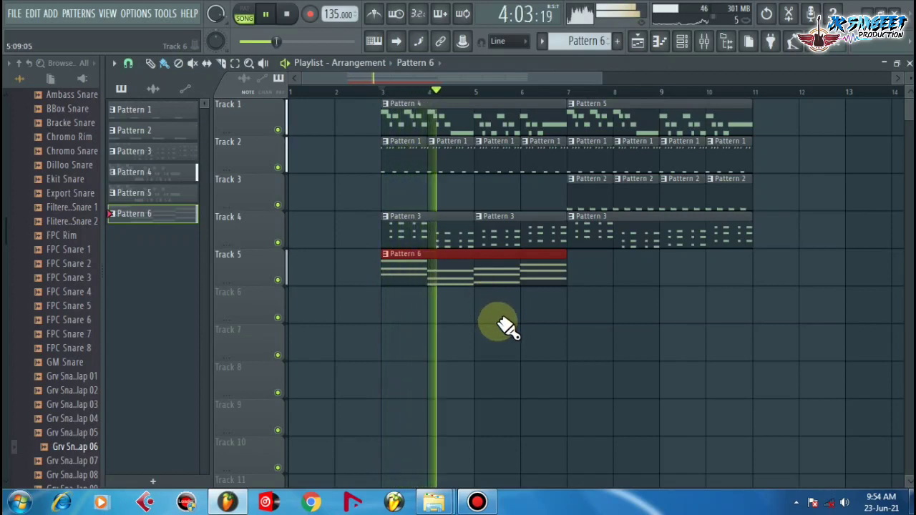
right_click(478, 279)
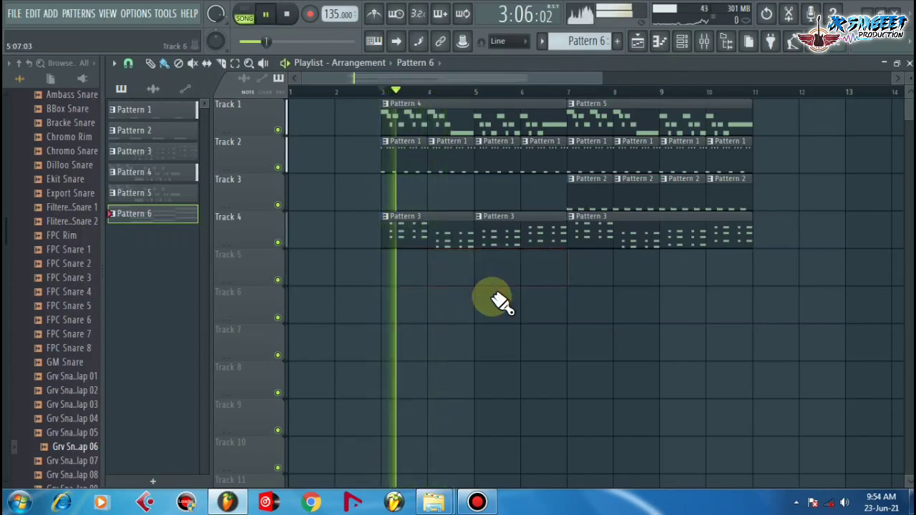
key(space)
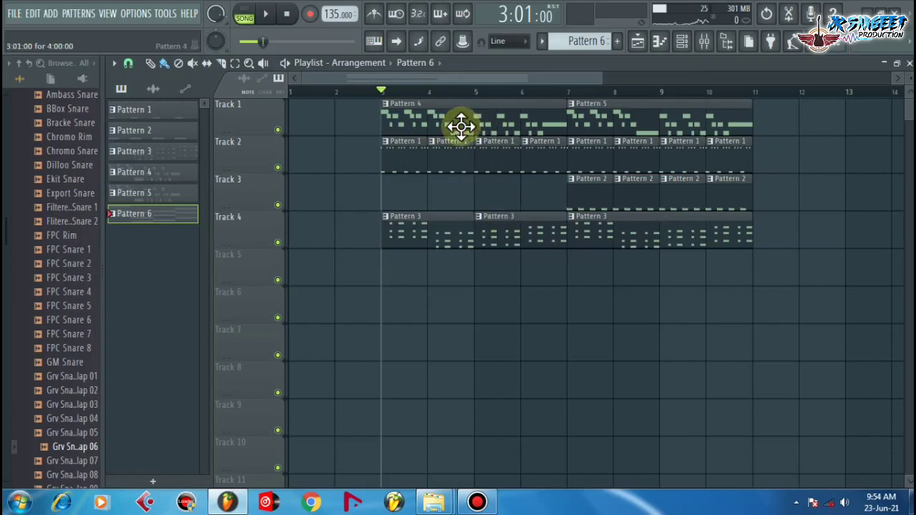
- Play the arrangement from bar 3 into bar 10 to hear it without Pattern 6
key(space)
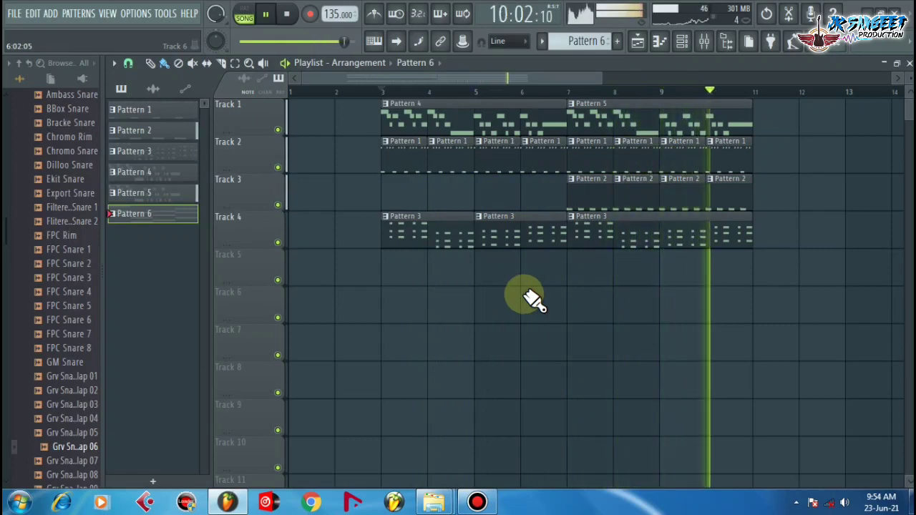
key(space)
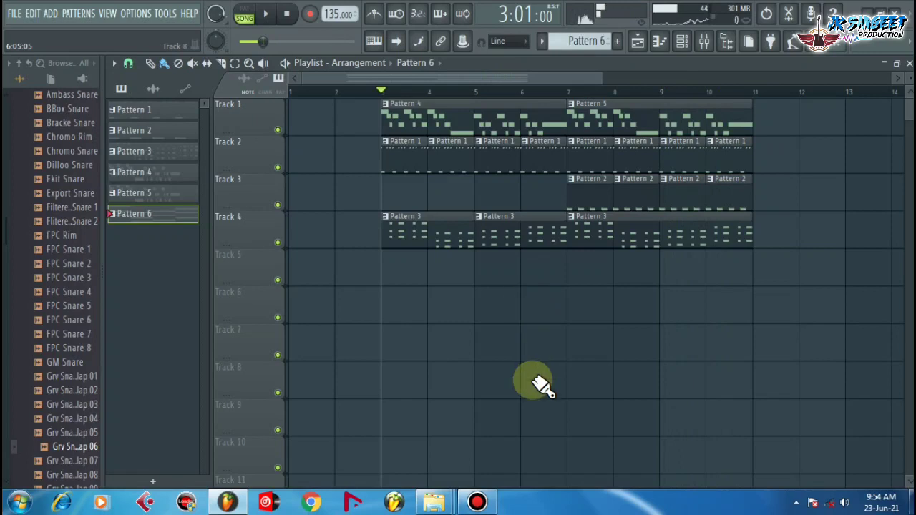
- Audition Pattern 2 on its own in pattern mode with the channel rack open, and return to the playlist
scroll(443, 143, down, 2)
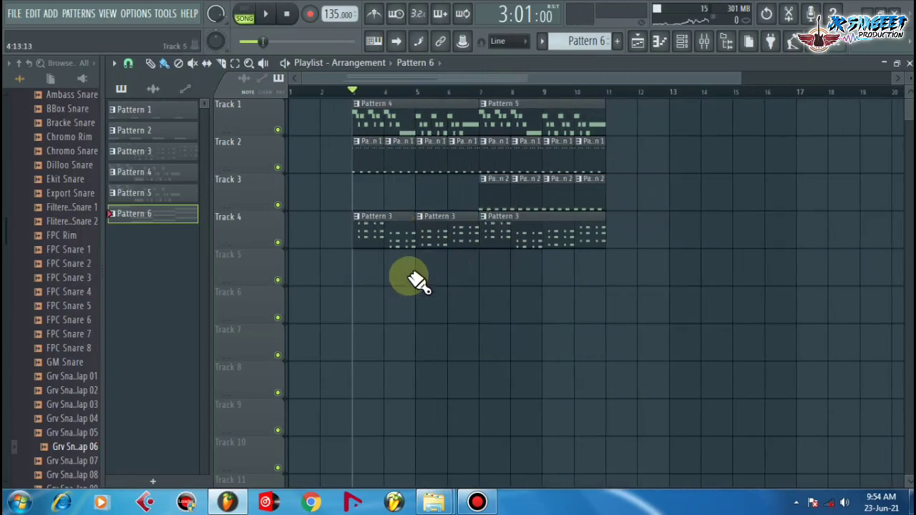
scroll(360, 113, up, 2)
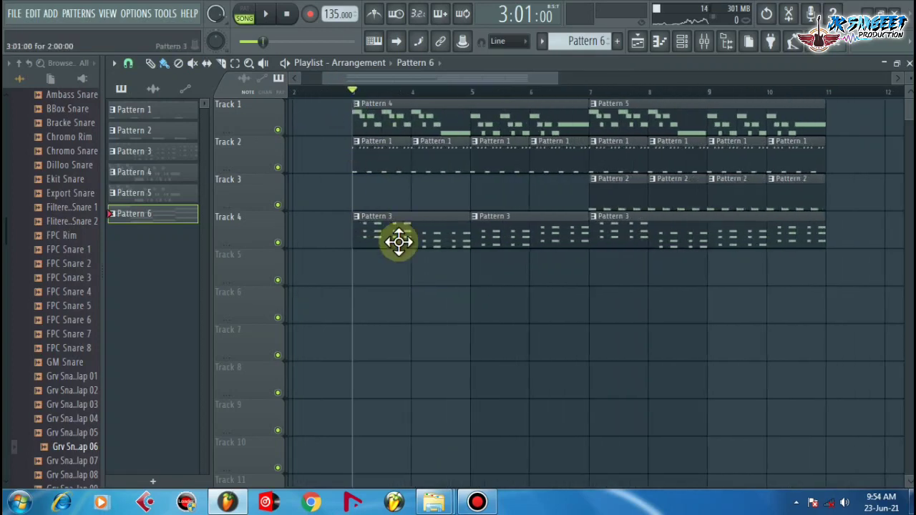
click(378, 153)
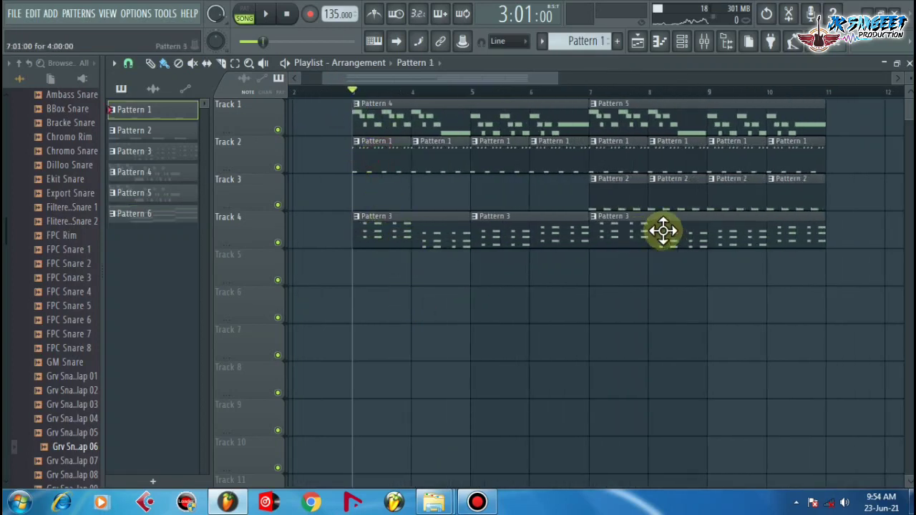
click(683, 40)
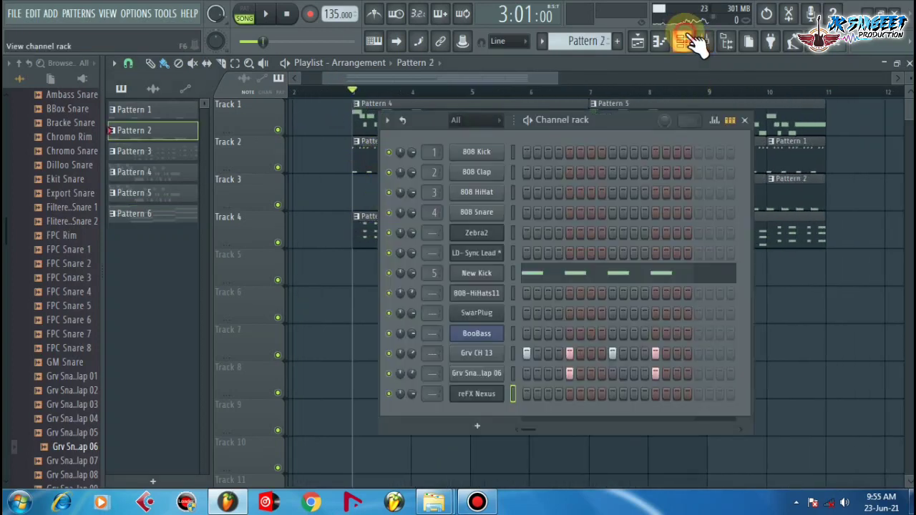
click(528, 121)
key(space)
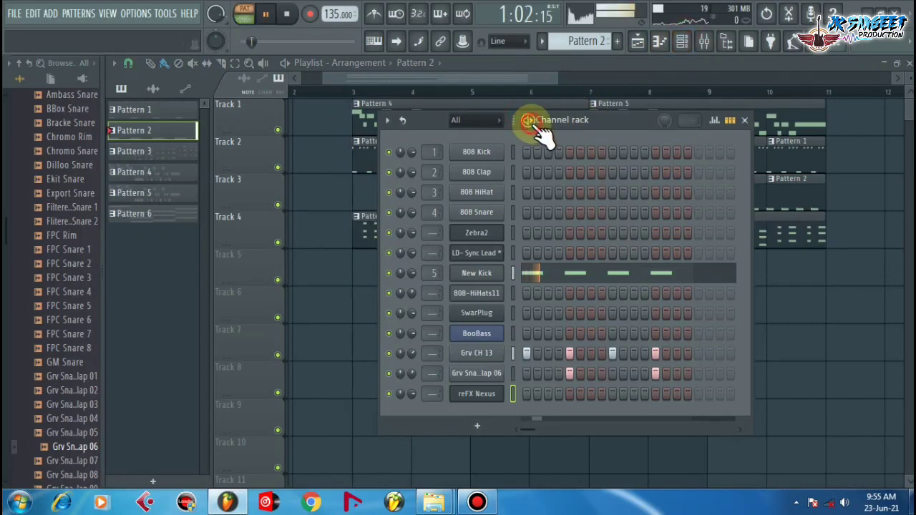
key(space)
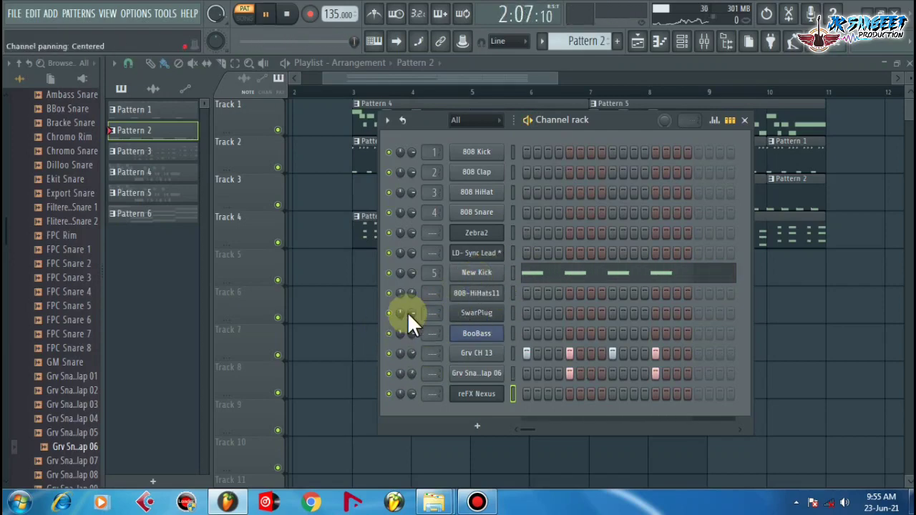
key(space)
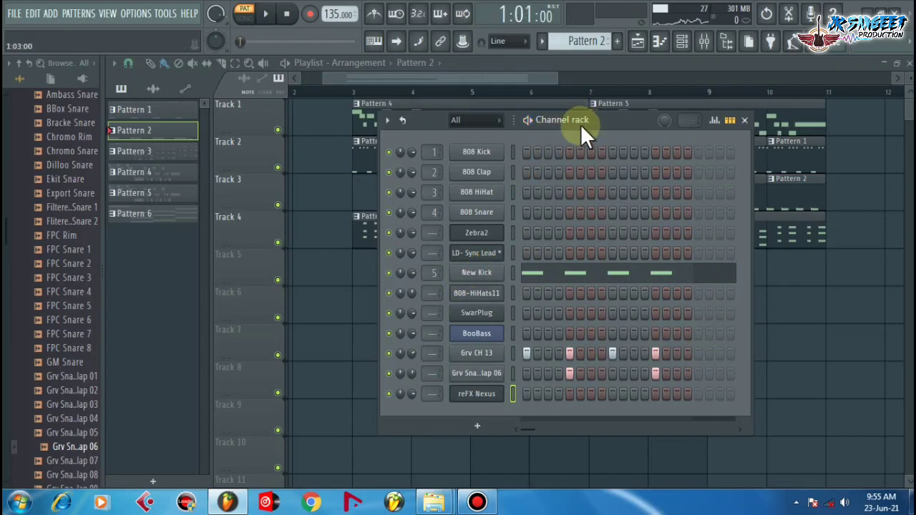
click(639, 44)
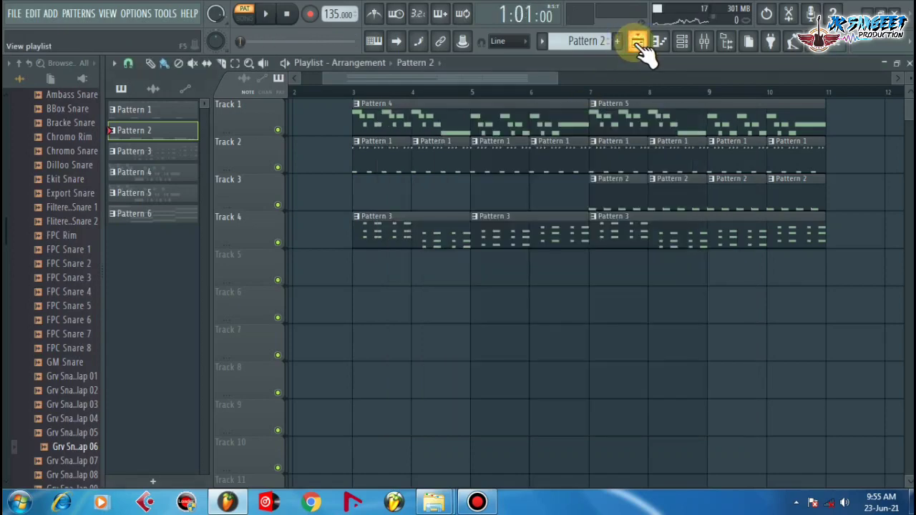